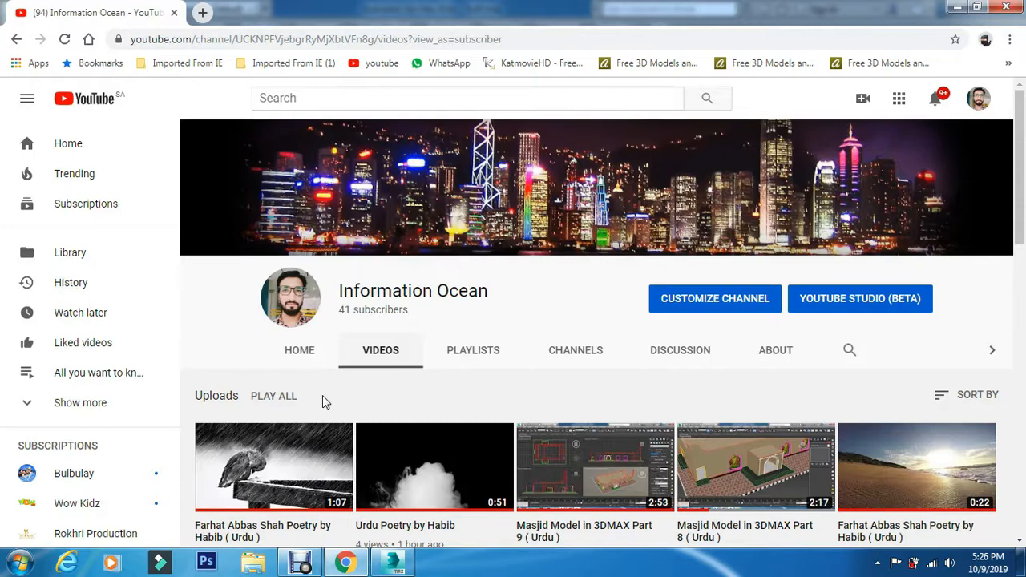
Switch to 3ds Max and place a targeted Physical camera in the Top view, aimed diagonally at the mosque from about 233 feet away
{"action": "left_click", "coordinate": [397, 563]}
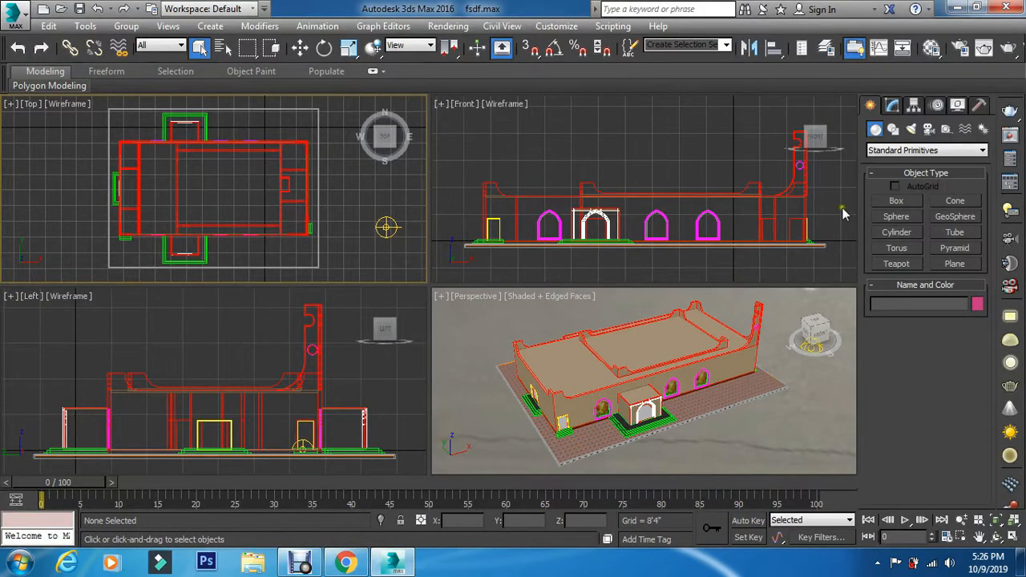
{"action": "left_click", "coordinate": [929, 129]}
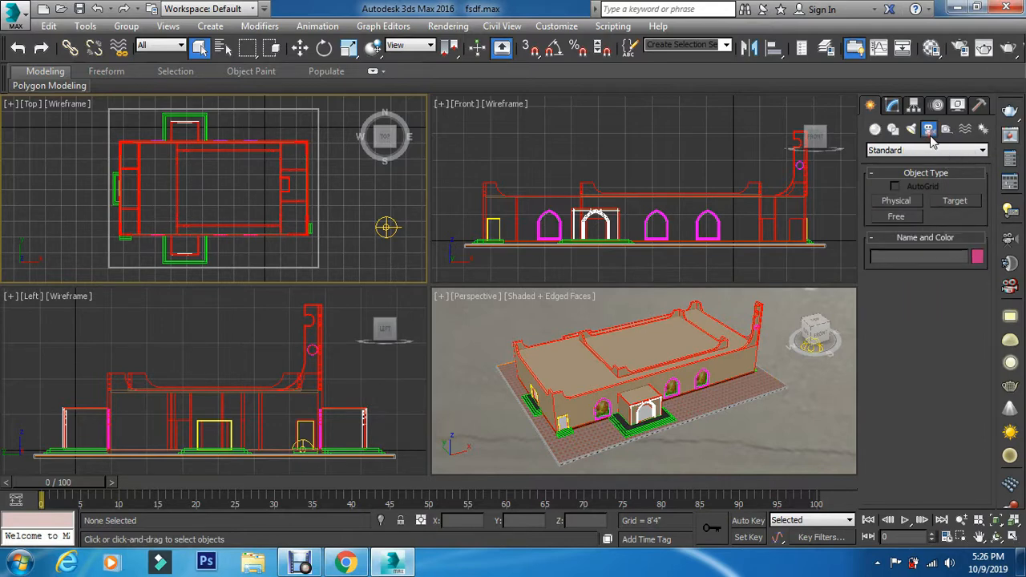
{"action": "left_click", "coordinate": [923, 150]}
{"action": "left_click", "coordinate": [923, 150]}
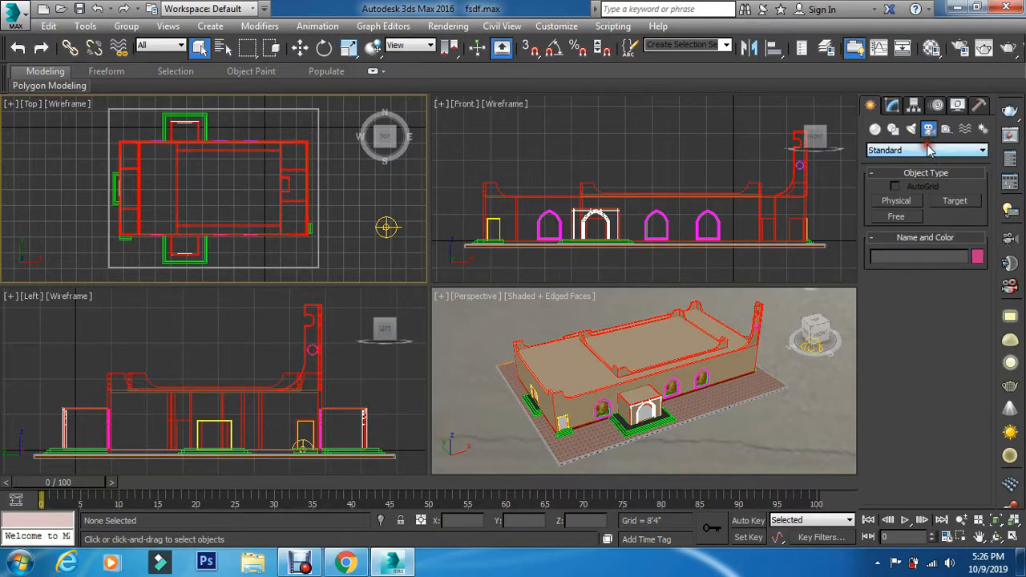
{"action": "left_click", "coordinate": [900, 202]}
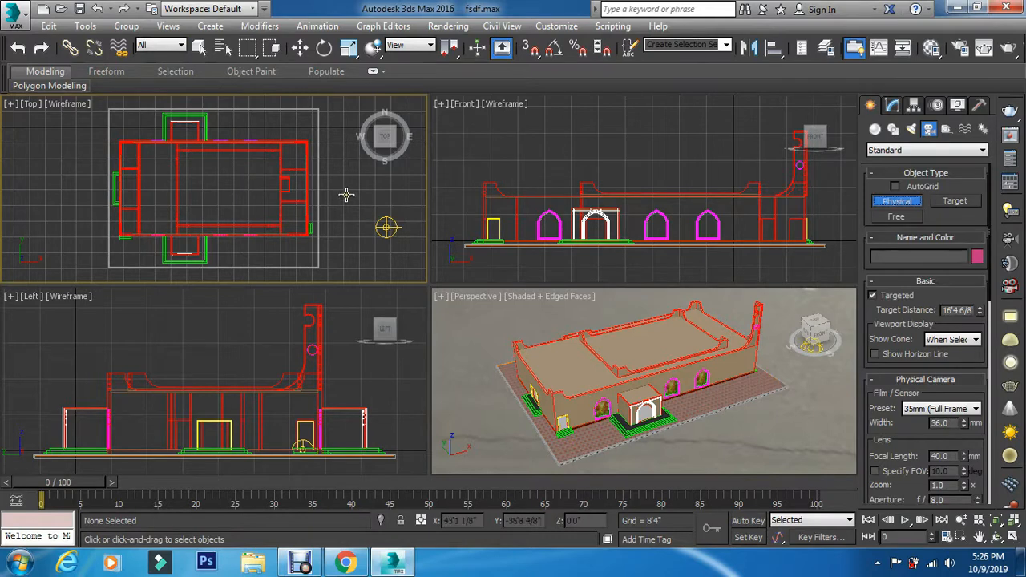
{"action": "scroll", "coordinate": [346, 195], "scroll_direction": "down", "scroll_amount": 3}
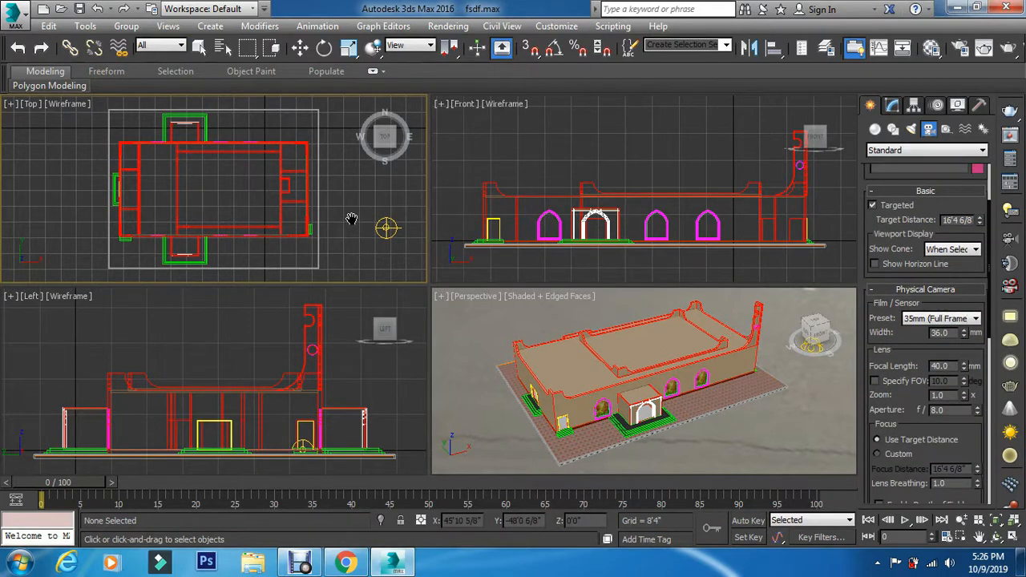
{"action": "scroll", "coordinate": [329, 210], "scroll_direction": "down", "scroll_amount": 5}
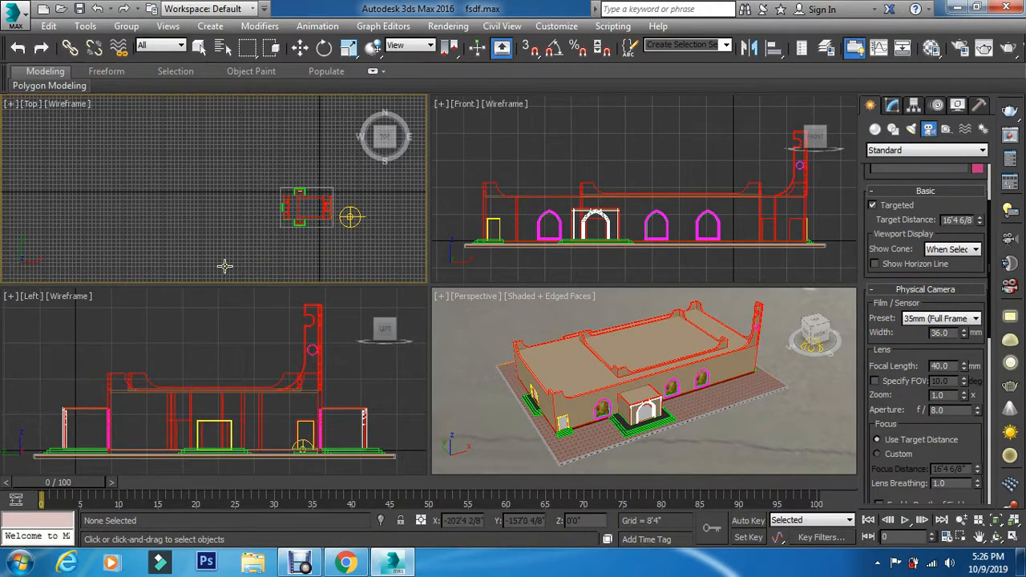
{"action": "left_click_drag", "start_coordinate": [231, 266], "coordinate": [319, 199]}
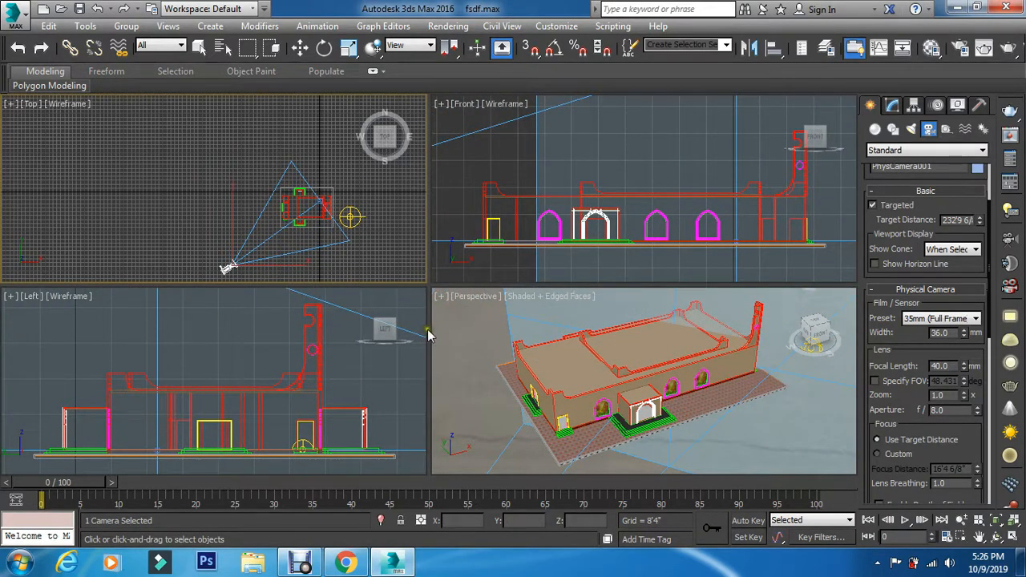
Show the new camera's view in place of the Perspective view and set the camera's focal length to 60 mm
{"action": "right_click", "coordinate": [461, 327]}
{"action": "key", "text": "c"}
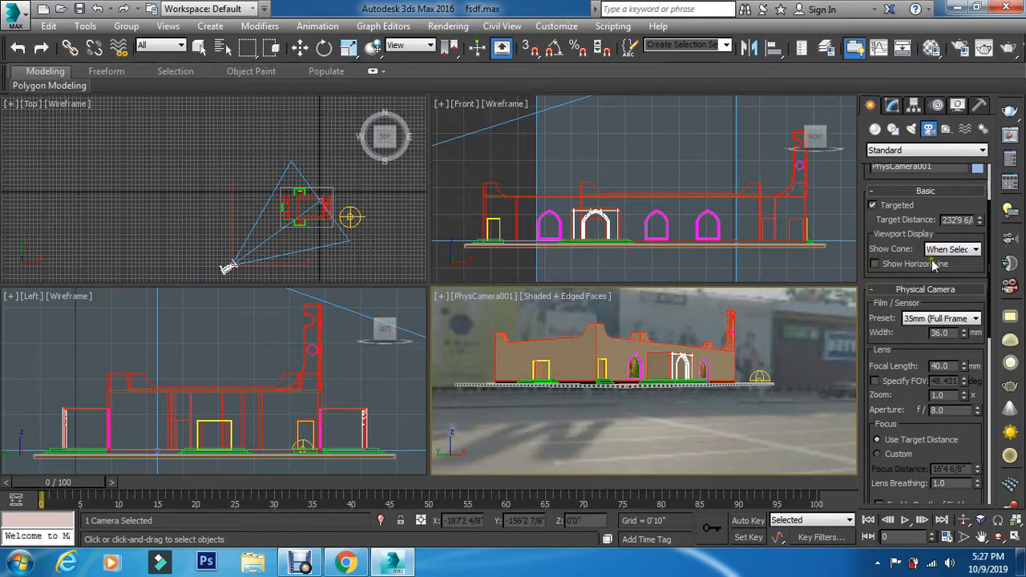
{"action": "left_click", "coordinate": [893, 107]}
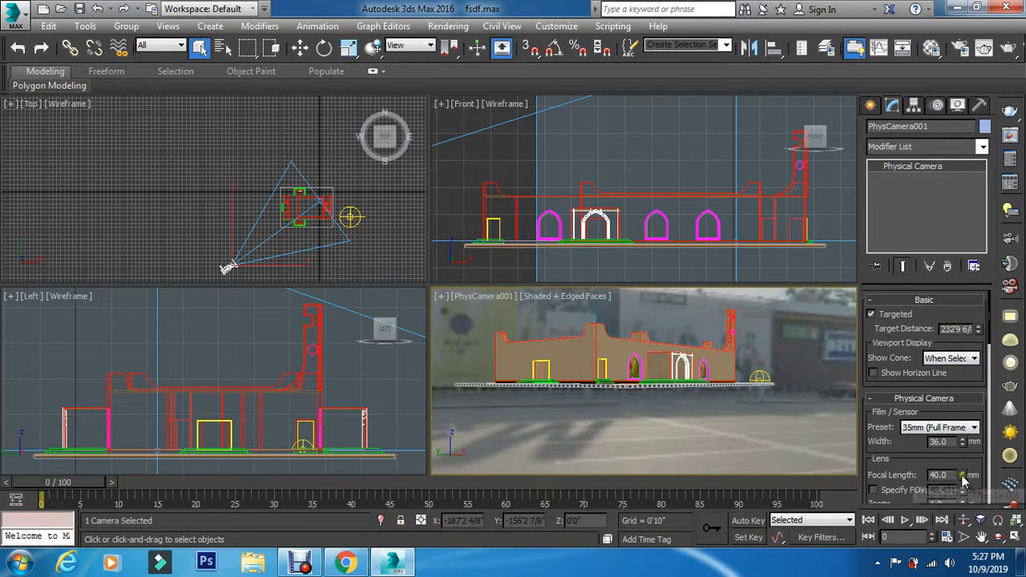
{"action": "left_click_drag", "start_coordinate": [963, 478], "coordinate": [965, 462]}
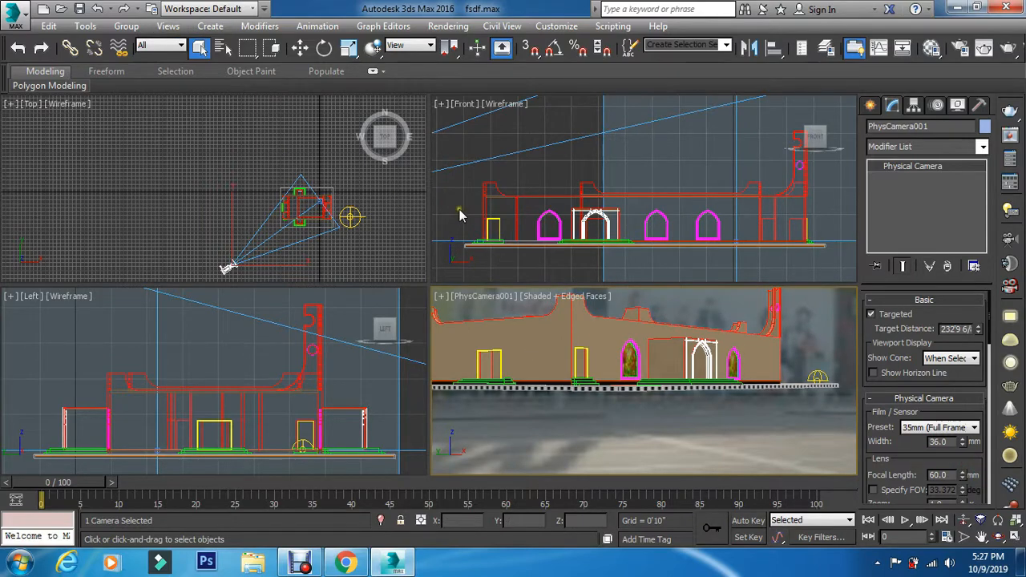
Raise the camera vertically in the Front view to a Z height of about 19'8"
{"action": "scroll", "coordinate": [479, 244], "scroll_direction": "down", "scroll_amount": 10}
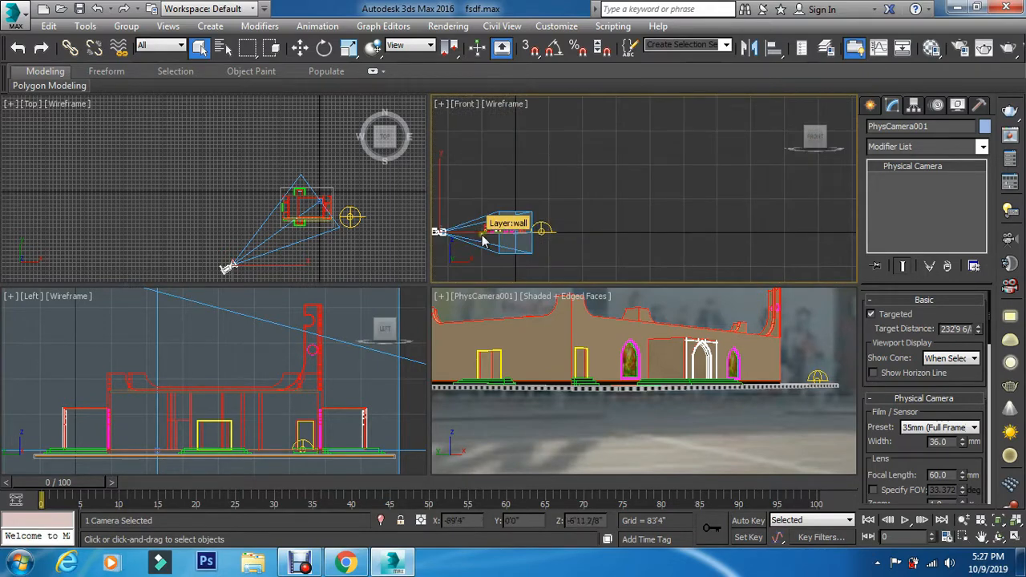
{"action": "scroll", "coordinate": [473, 241], "scroll_direction": "down", "scroll_amount": 3}
{"action": "key", "text": "w"}
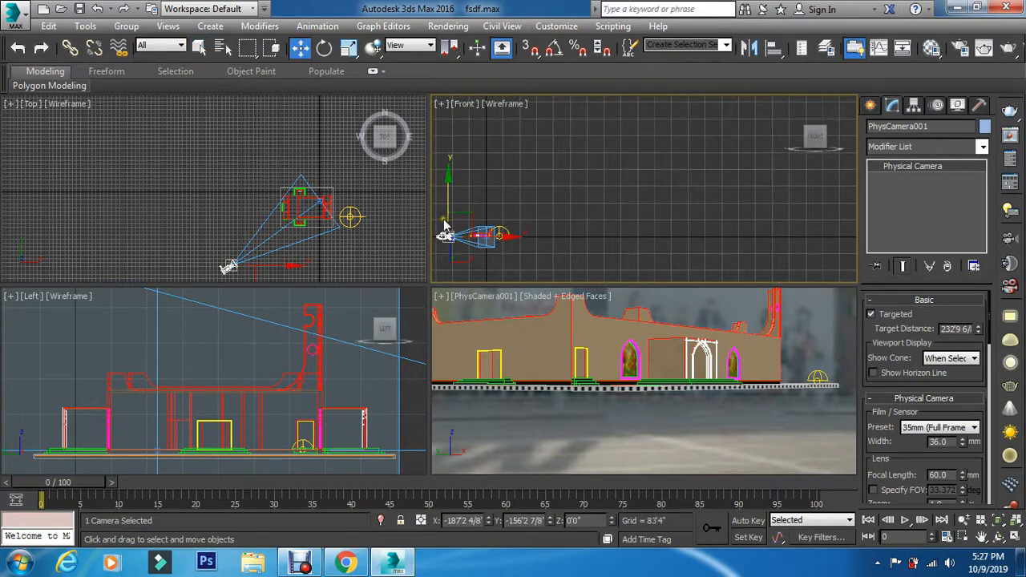
{"action": "left_click", "coordinate": [448, 198]}
{"action": "left_click_drag", "start_coordinate": [448, 198], "coordinate": [449, 195]}
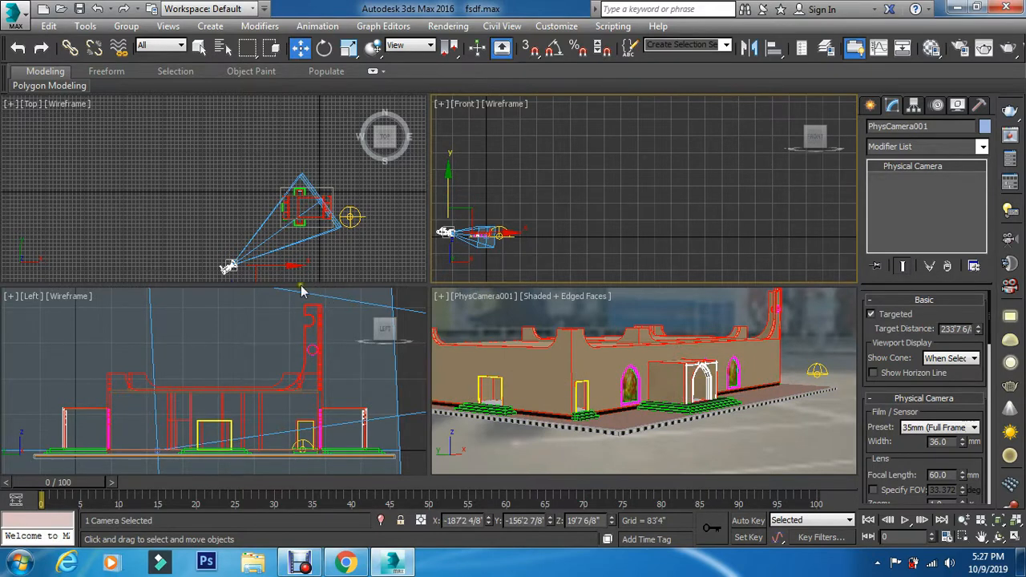
Move the camera closer to the mosque in the Top view, and pan the camera view to about X -174'10", Y -137'8", Z 26'10"
{"action": "right_click", "coordinate": [335, 255]}
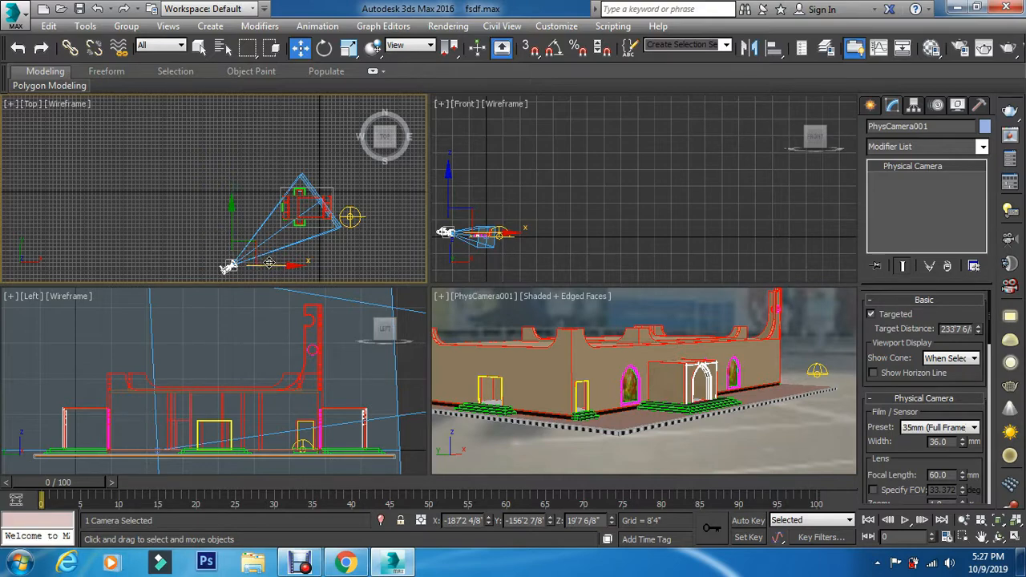
{"action": "left_click_drag", "start_coordinate": [268, 264], "coordinate": [279, 263]}
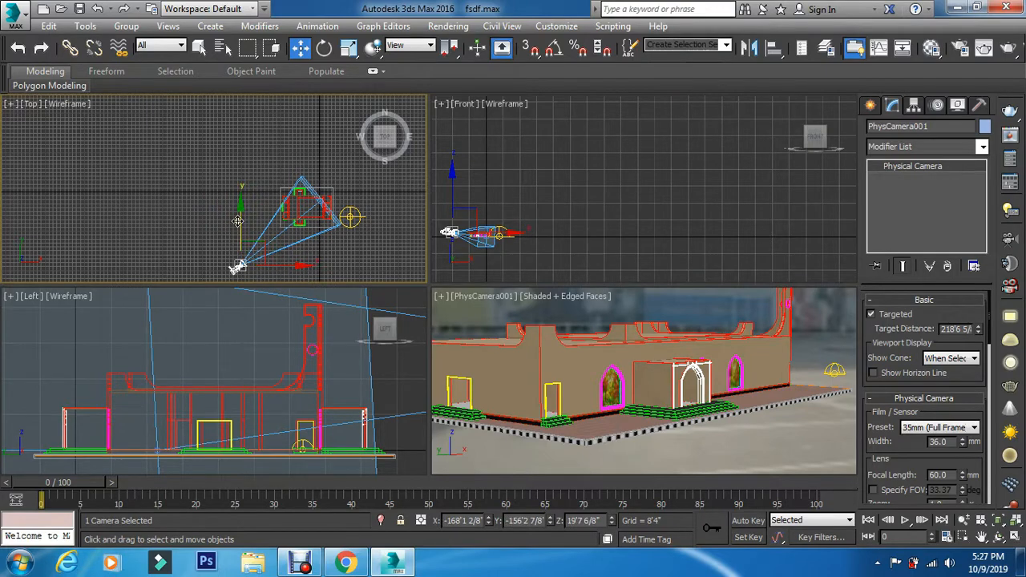
{"action": "left_click_drag", "start_coordinate": [239, 219], "coordinate": [239, 215]}
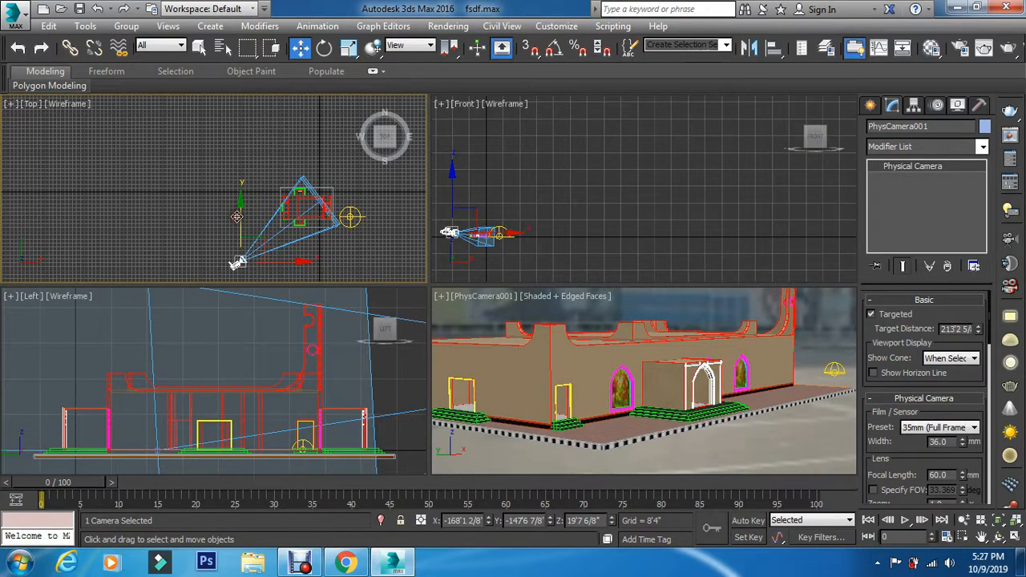
{"action": "middle_click_drag", "start_coordinate": [534, 374], "coordinate": [572, 404]}
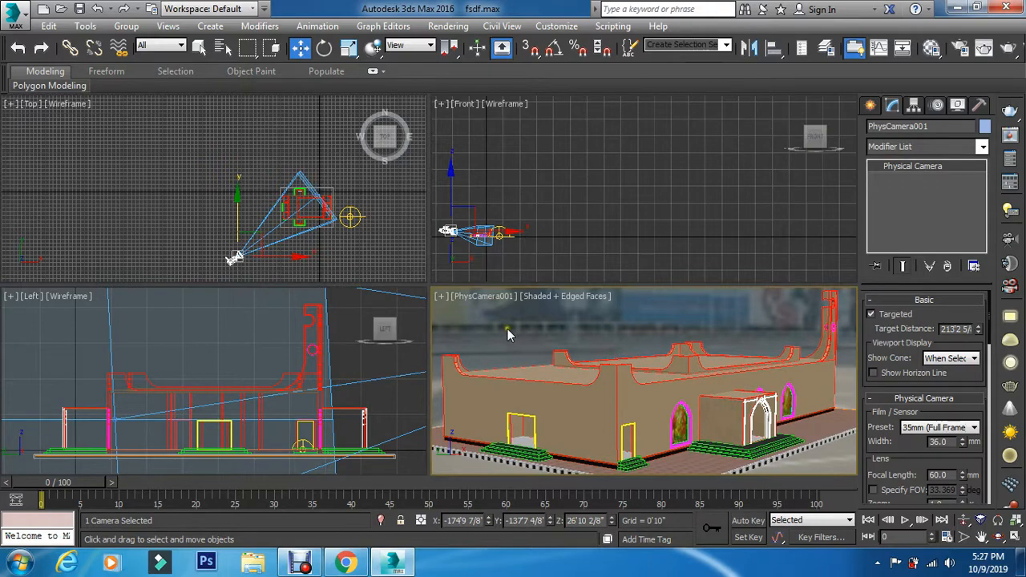
Set the horizontal rotation of the mall_parking_lot.jpg VRayHDRI background map to -33 in the Material Editor, and close the editor
{"action": "key", "text": "m"}
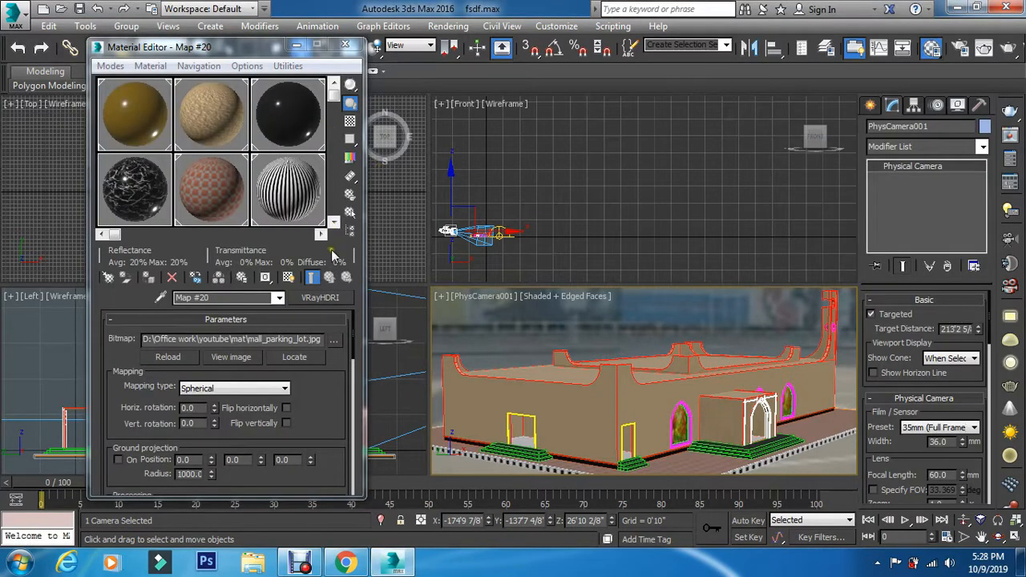
{"action": "left_click", "coordinate": [320, 234]}
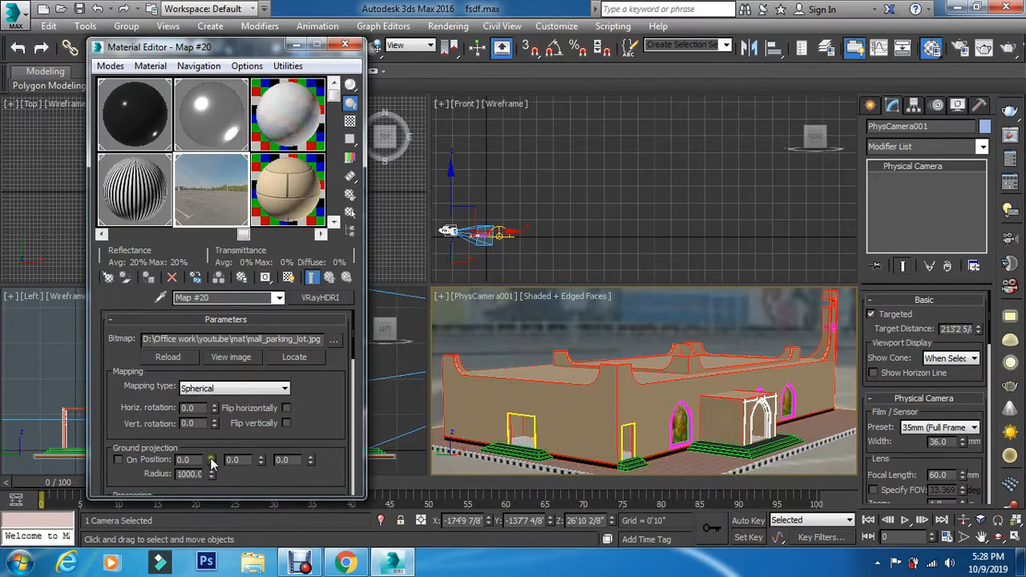
{"action": "left_click_drag", "start_coordinate": [213, 407], "coordinate": [215, 399]}
{"action": "left_click", "coordinate": [213, 406]}
{"action": "left_click", "coordinate": [213, 406]}
{"action": "left_click", "coordinate": [213, 406]}
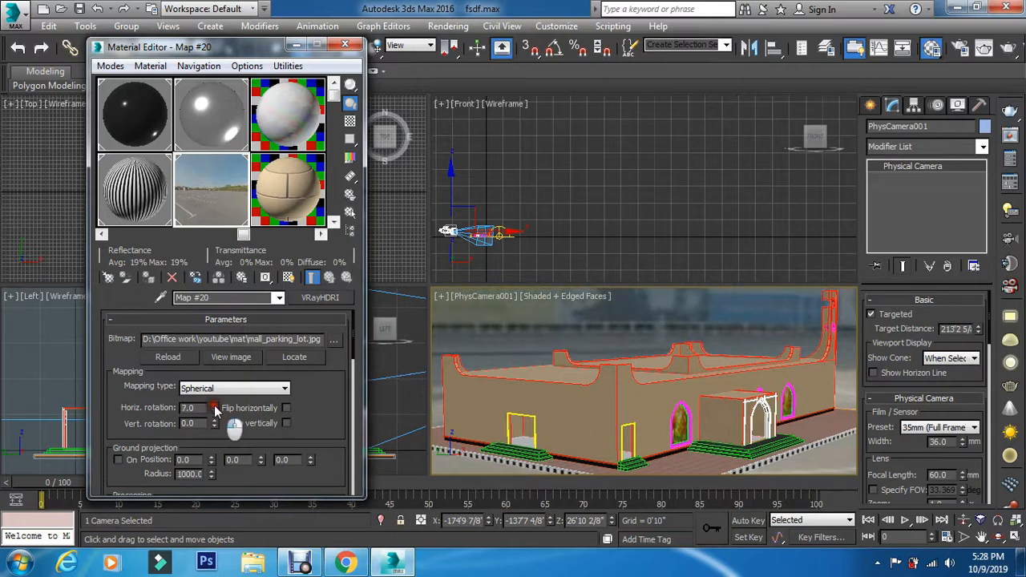
{"action": "left_click", "coordinate": [214, 406]}
{"action": "left_click", "coordinate": [216, 409]}
{"action": "left_click", "coordinate": [216, 409]}
{"action": "left_click", "coordinate": [217, 409]}
{"action": "left_click", "coordinate": [217, 410]}
{"action": "left_click", "coordinate": [216, 410]}
{"action": "left_click", "coordinate": [217, 409]}
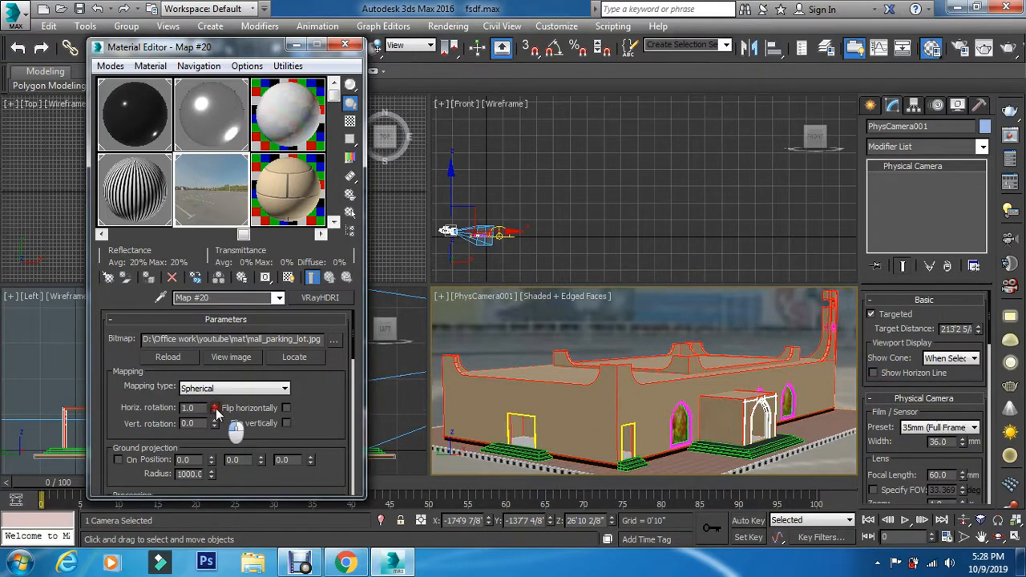
{"action": "left_click", "coordinate": [216, 409]}
{"action": "left_click", "coordinate": [216, 410]}
{"action": "left_click", "coordinate": [217, 410]}
{"action": "left_click", "coordinate": [217, 410]}
{"action": "left_click", "coordinate": [217, 409]}
{"action": "left_click", "coordinate": [216, 409]}
{"action": "left_click", "coordinate": [216, 410]}
{"action": "left_click", "coordinate": [216, 409]}
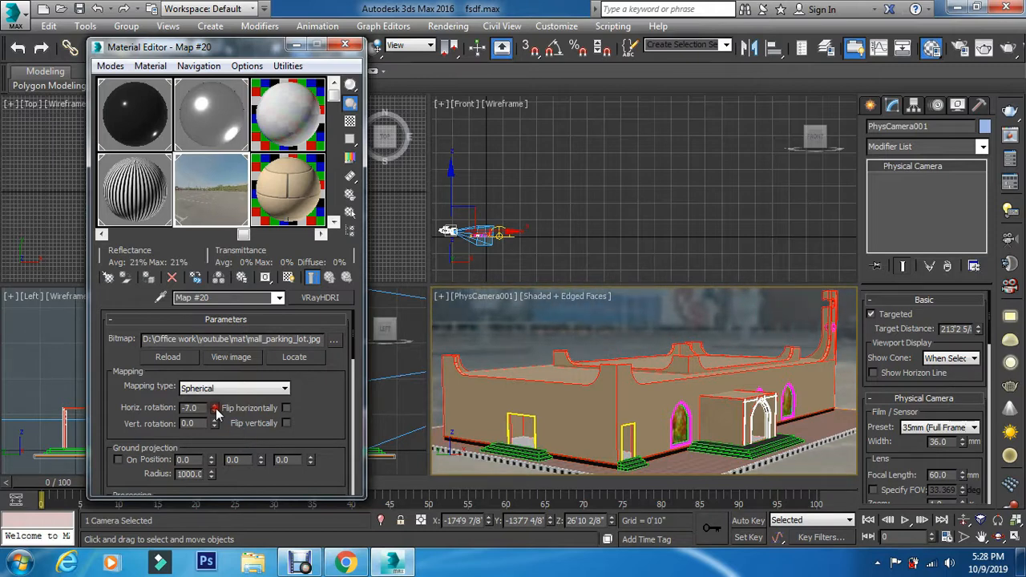
{"action": "left_click", "coordinate": [216, 410]}
{"action": "left_click", "coordinate": [217, 410]}
{"action": "left_click", "coordinate": [217, 410]}
{"action": "left_click", "coordinate": [216, 410]}
{"action": "left_click", "coordinate": [216, 410]}
{"action": "left_click", "coordinate": [217, 409]}
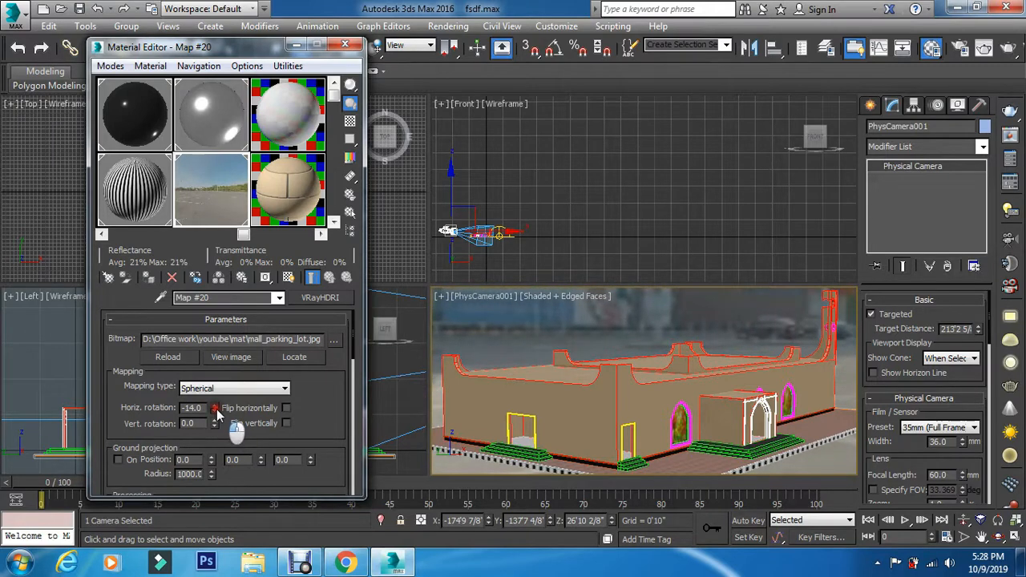
{"action": "left_click", "coordinate": [217, 409]}
{"action": "left_click", "coordinate": [217, 410]}
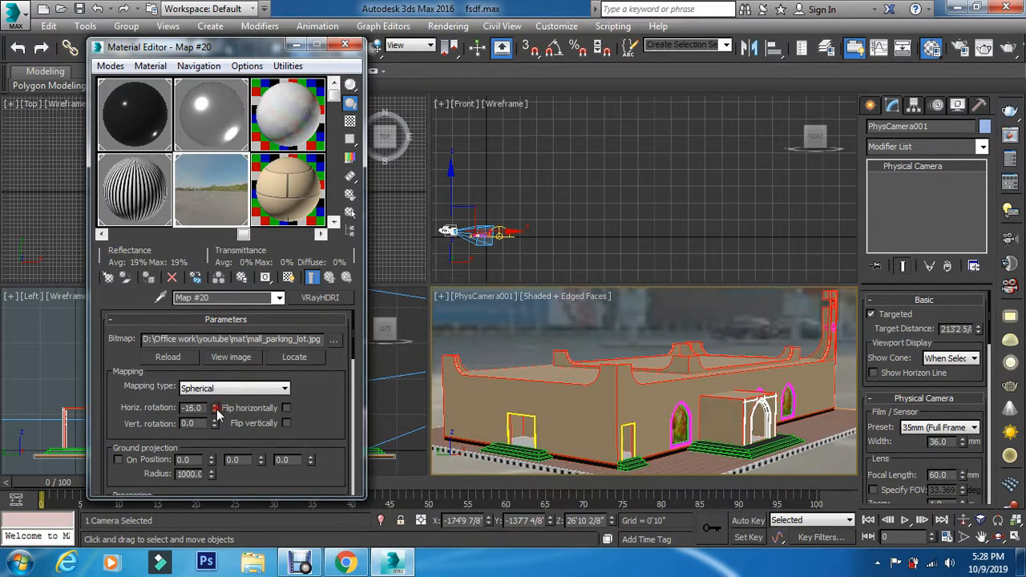
{"action": "left_click", "coordinate": [217, 409]}
{"action": "left_click", "coordinate": [216, 410]}
{"action": "left_click", "coordinate": [216, 409]}
{"action": "left_click", "coordinate": [217, 410]}
{"action": "left_click", "coordinate": [216, 410]}
{"action": "left_click", "coordinate": [216, 410]}
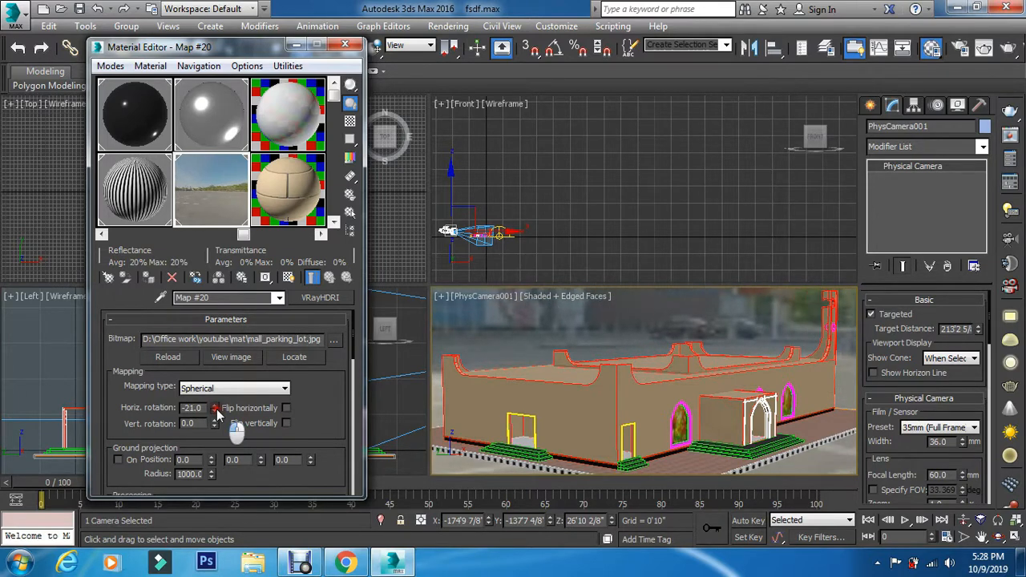
{"action": "left_click", "coordinate": [216, 410]}
{"action": "left_click", "coordinate": [216, 410]}
{"action": "left_click", "coordinate": [216, 409]}
{"action": "left_click", "coordinate": [216, 410]}
{"action": "left_click", "coordinate": [216, 410]}
{"action": "left_click", "coordinate": [217, 409]}
{"action": "left_click", "coordinate": [216, 409]}
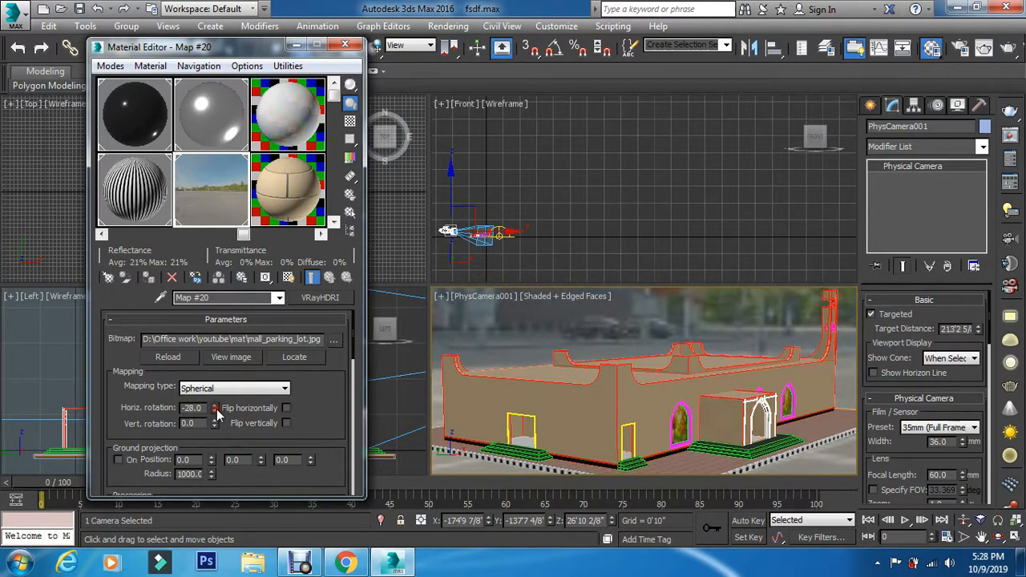
{"action": "left_click", "coordinate": [217, 409]}
{"action": "left_click", "coordinate": [217, 410]}
{"action": "left_click", "coordinate": [217, 409]}
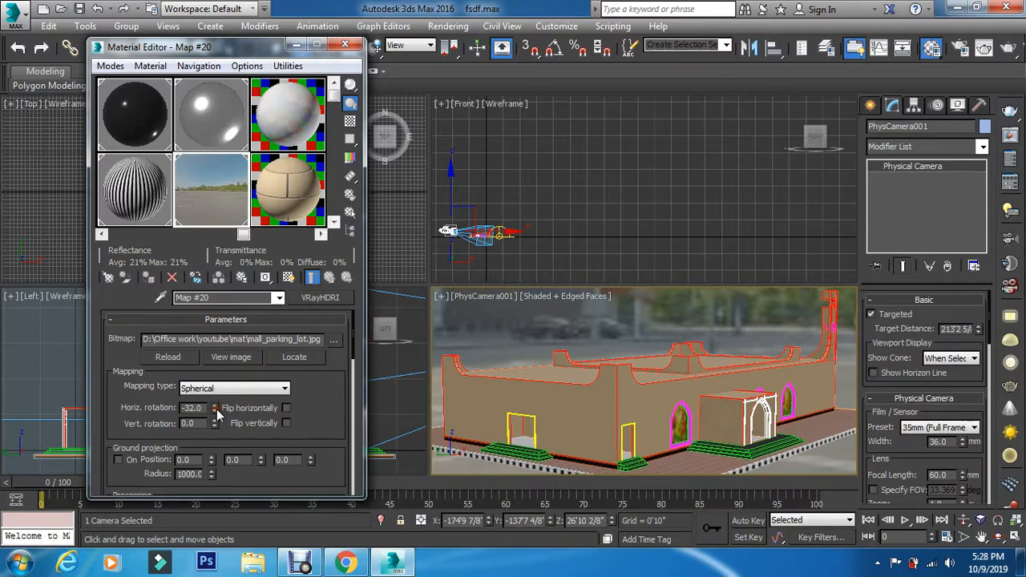
{"action": "left_click", "coordinate": [217, 410]}
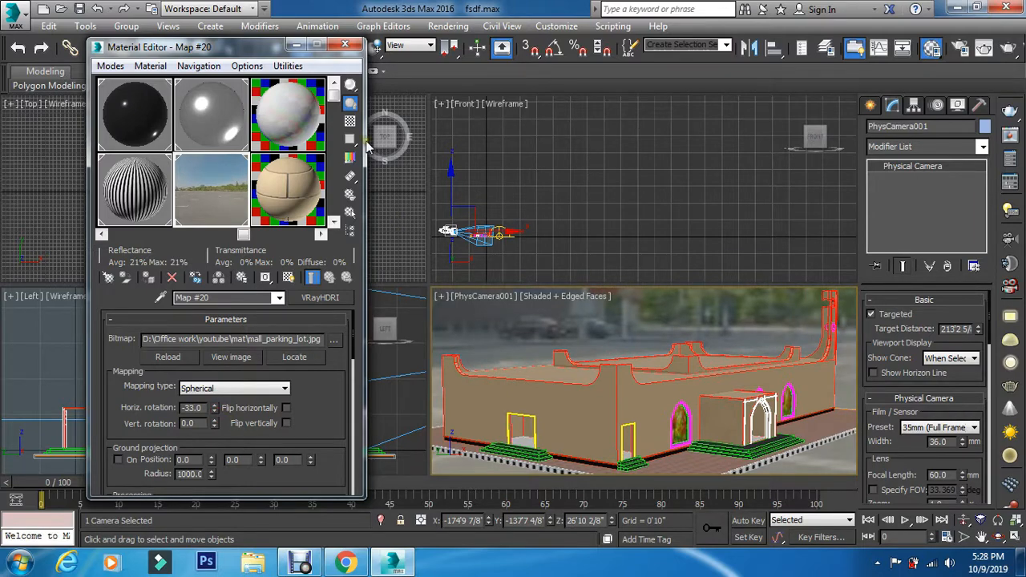
{"action": "left_click", "coordinate": [345, 45]}
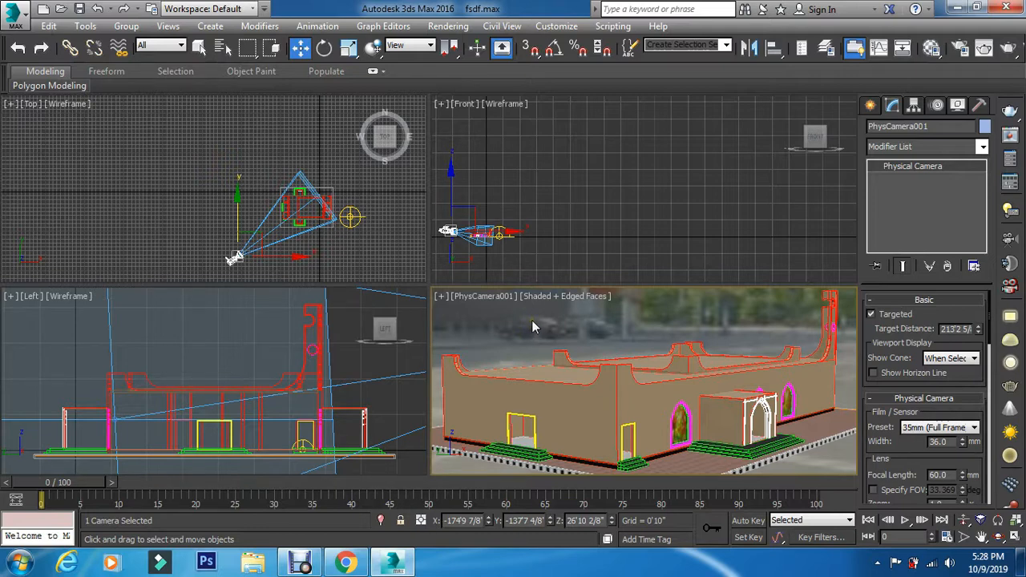
Review the V-Ray render settings, set the output size to 800x600, and start a test render of the camera view, closing it early
{"action": "key", "text": "F10"}
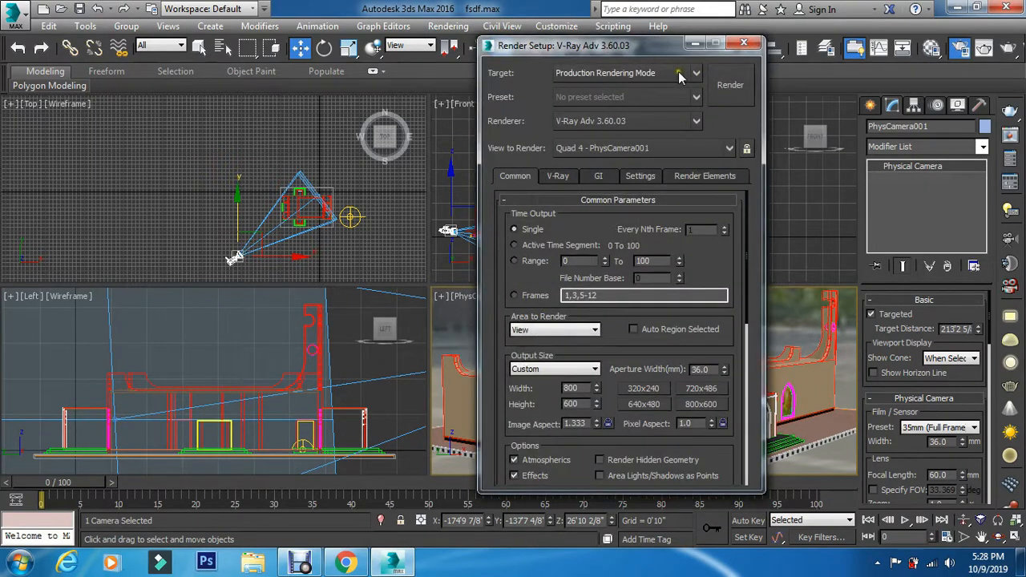
{"action": "left_click", "coordinate": [598, 176]}
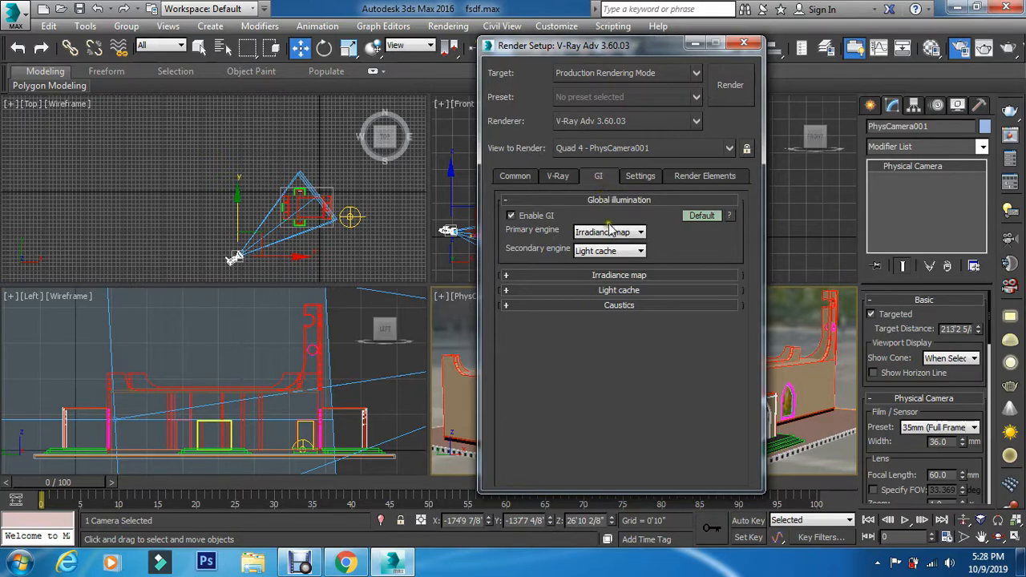
{"action": "left_click", "coordinate": [561, 175]}
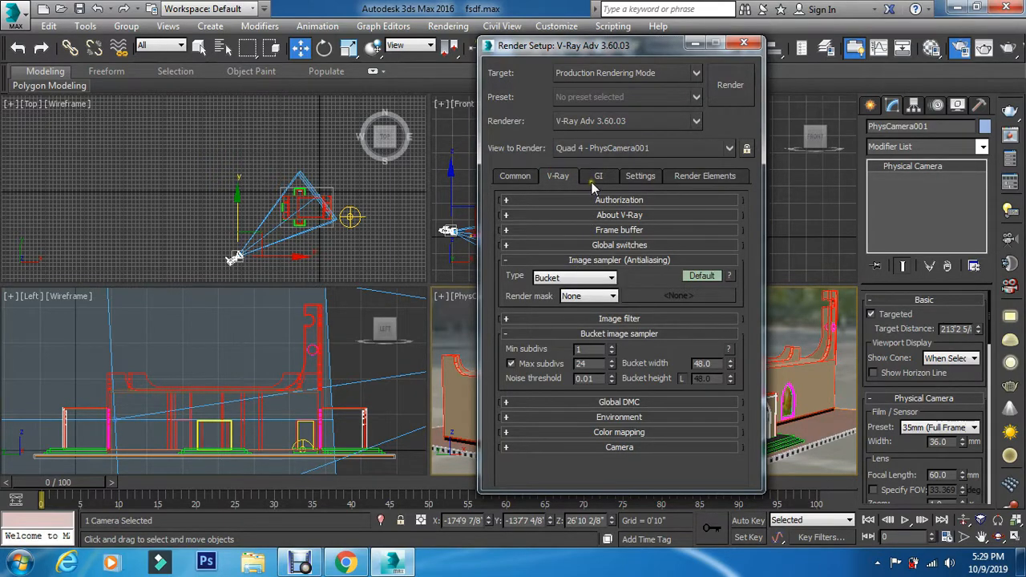
{"action": "left_click", "coordinate": [515, 176]}
{"action": "left_click", "coordinate": [693, 406]}
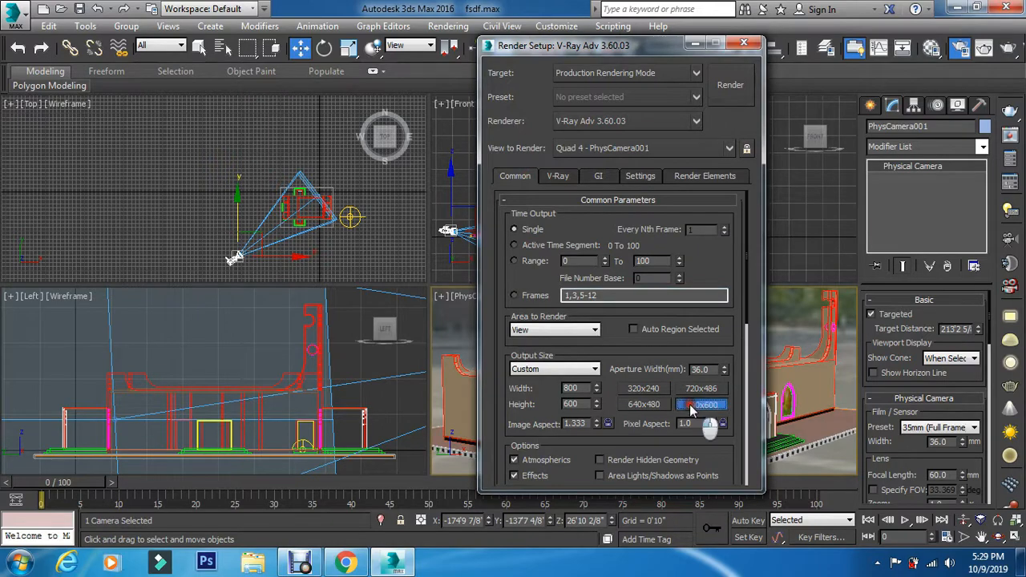
{"action": "left_click", "coordinate": [731, 89]}
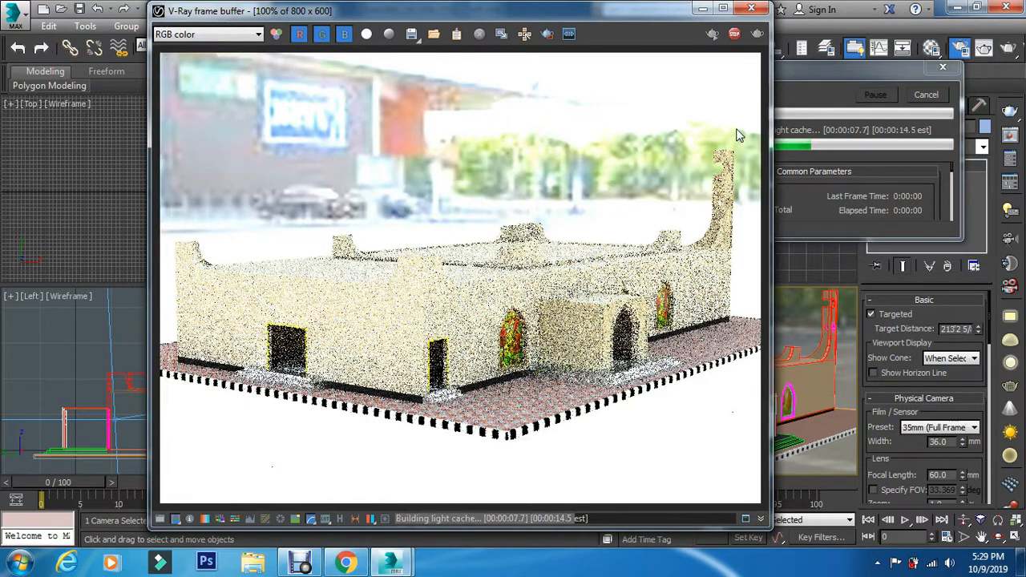
{"action": "left_click", "coordinate": [756, 8]}
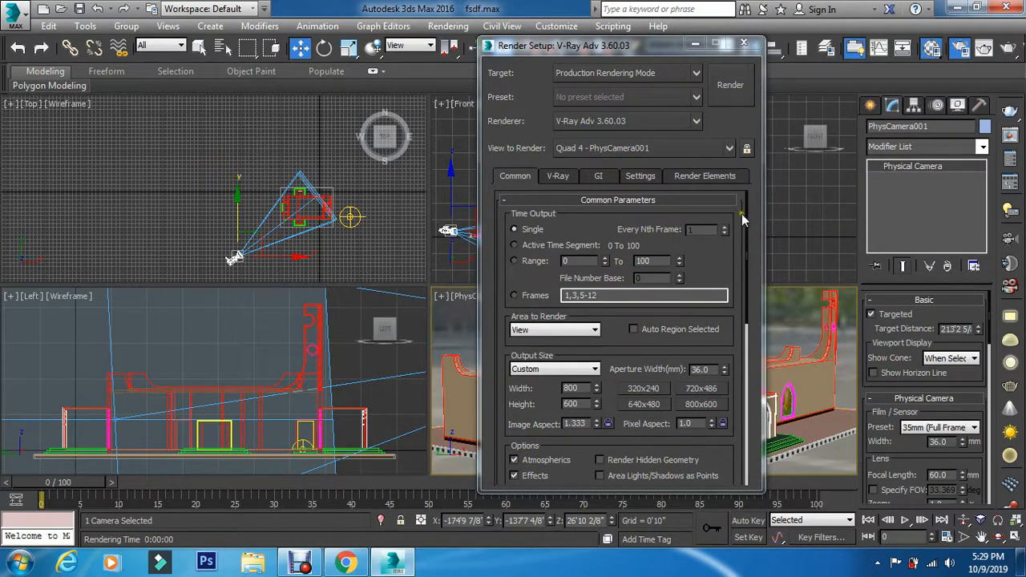
Lower the overall multiplier of the mall_parking_lot.jpg VRayHDRI map to 0.6 and test-render the camera view, closing the render early
{"action": "key", "text": "m"}
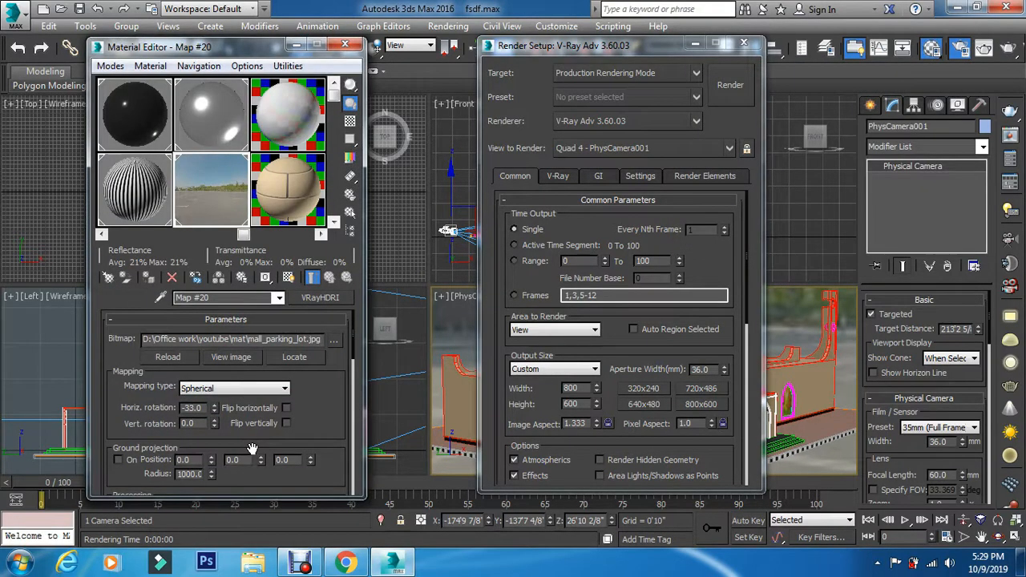
{"action": "scroll", "coordinate": [305, 428], "scroll_direction": "down", "scroll_amount": 3}
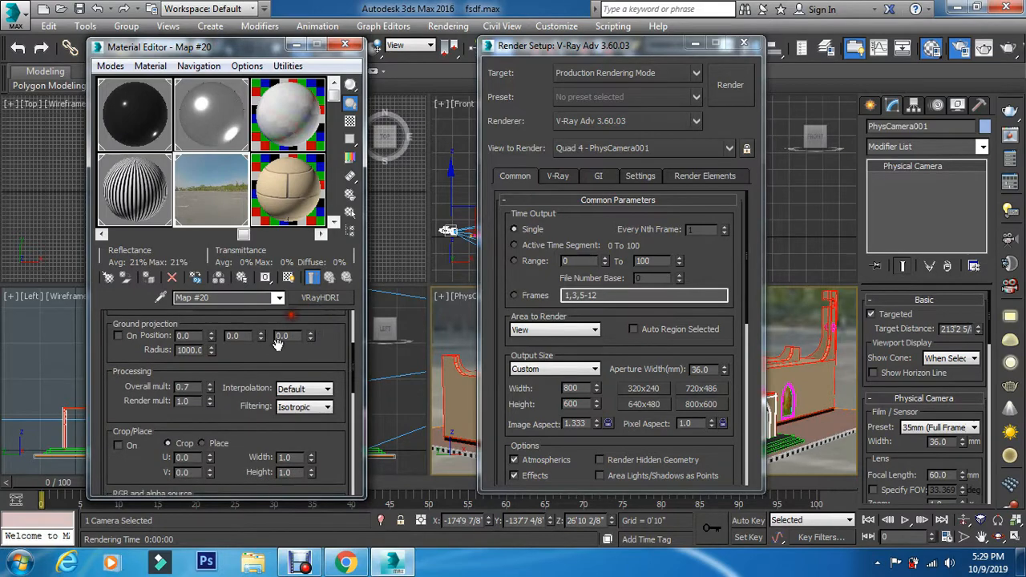
{"action": "left_click", "coordinate": [210, 390]}
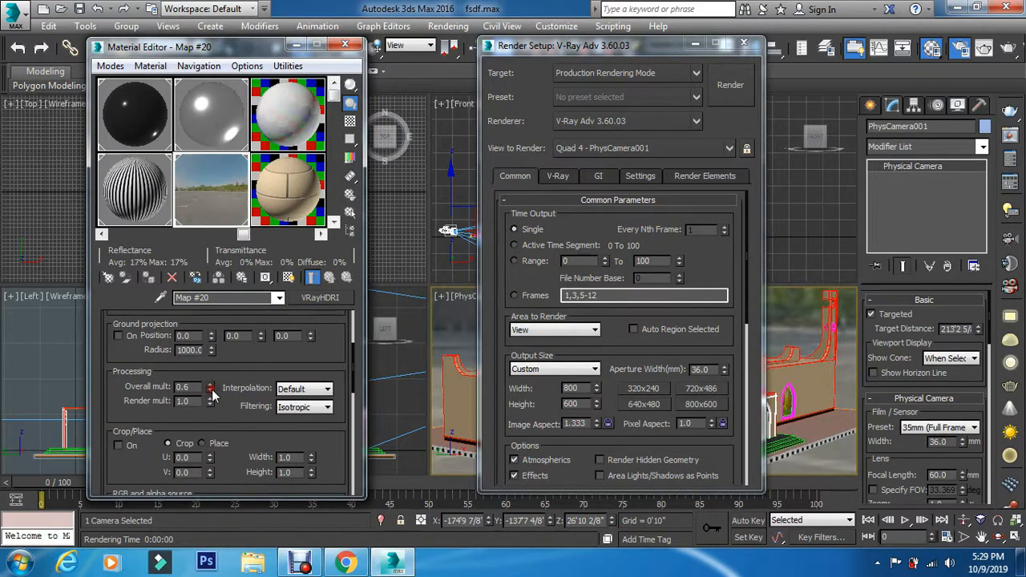
{"action": "left_click", "coordinate": [345, 45]}
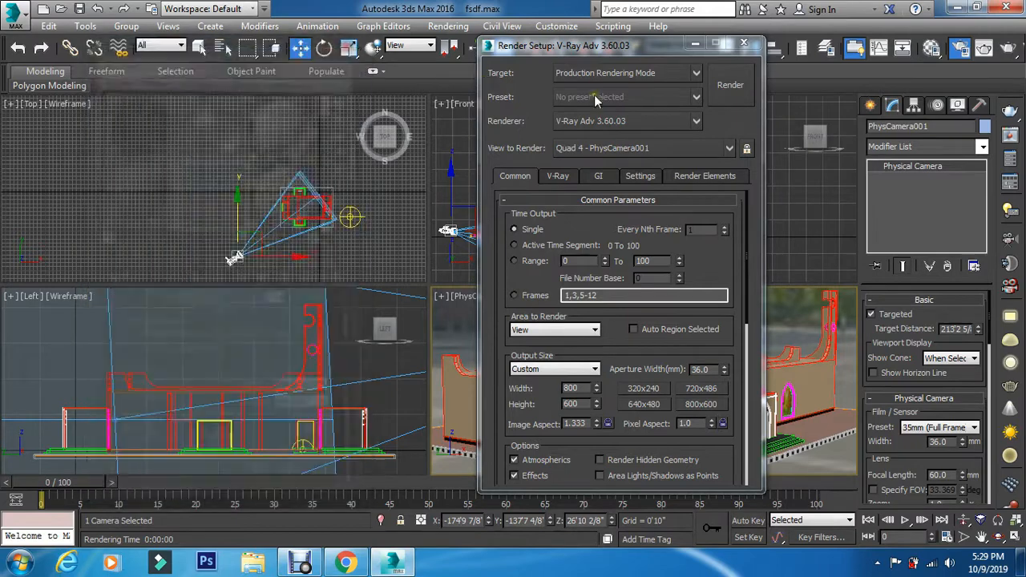
{"action": "left_click", "coordinate": [731, 87]}
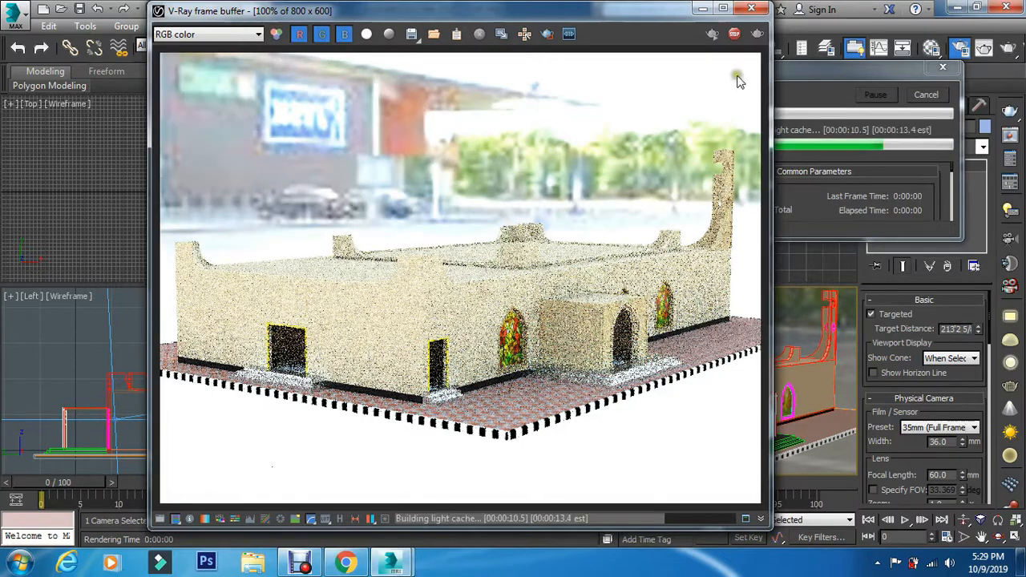
{"action": "left_click", "coordinate": [752, 10]}
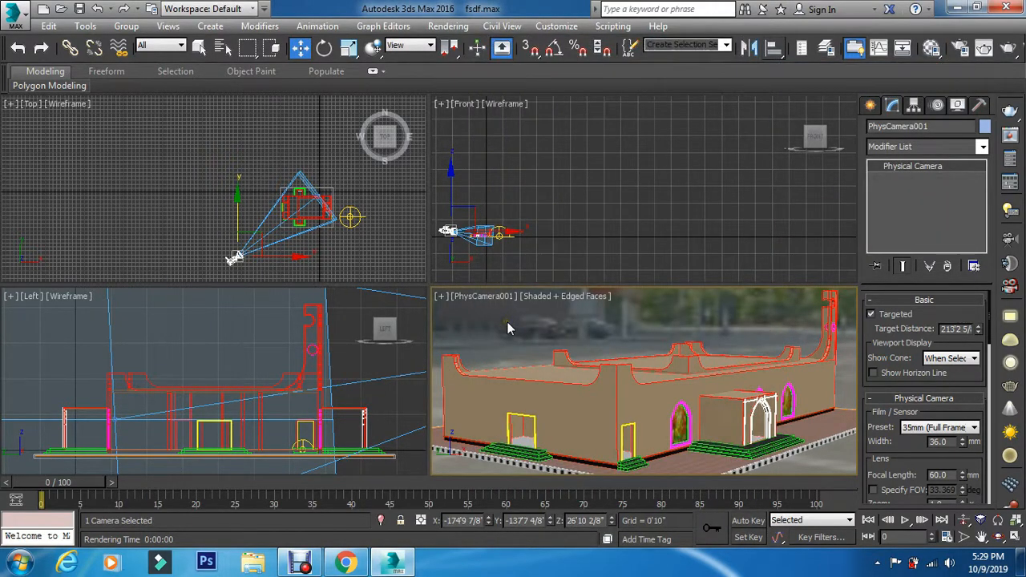
Set the horizontal rotation of the mall_parking_lot.jpg VRayHDRI background map to -55 in the Material Editor
{"action": "key", "text": "m"}
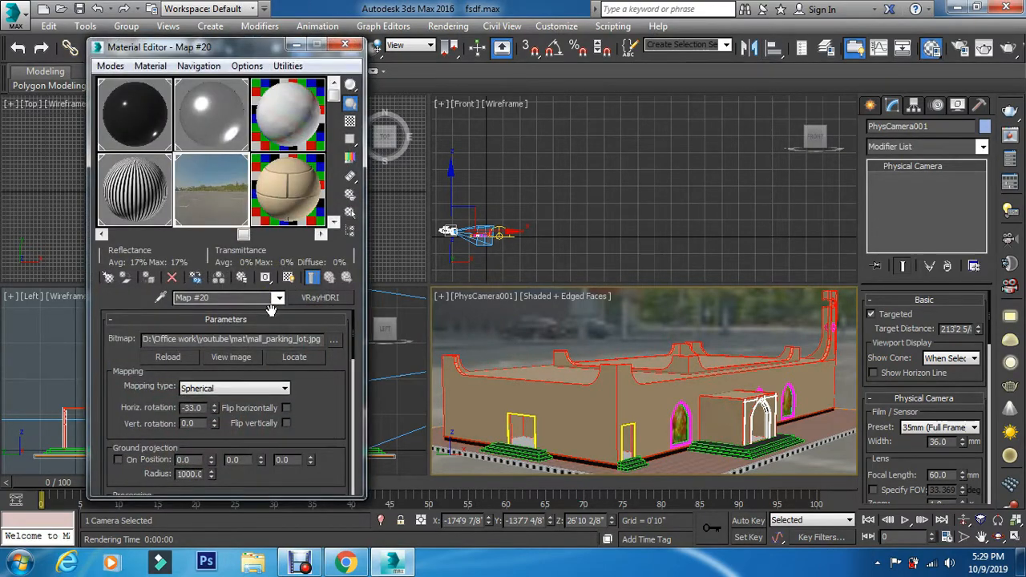
{"action": "left_click", "coordinate": [215, 411]}
{"action": "left_click", "coordinate": [215, 411]}
{"action": "left_click", "coordinate": [215, 412]}
{"action": "left_click", "coordinate": [215, 411]}
{"action": "left_click", "coordinate": [216, 411]}
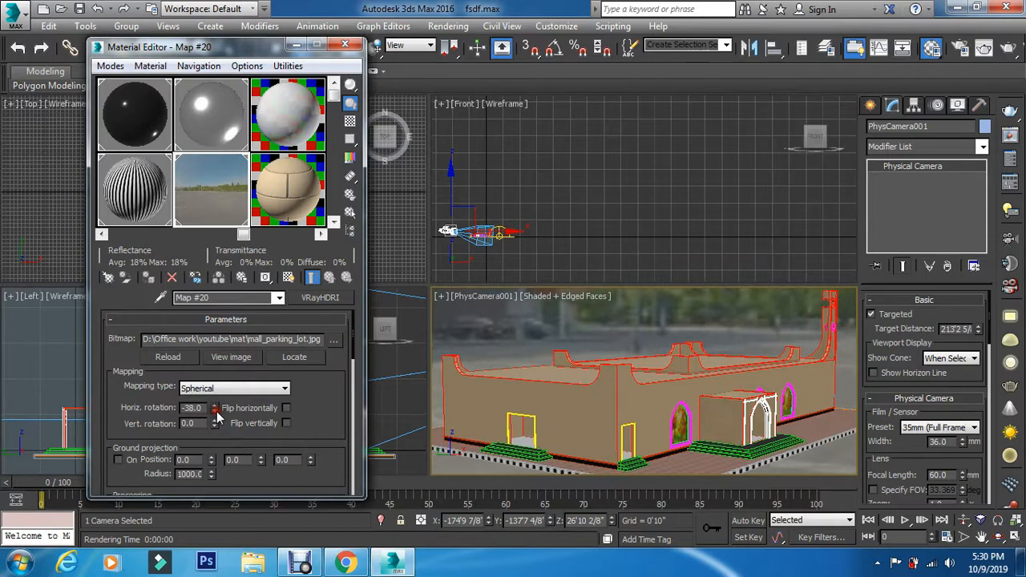
{"action": "left_click", "coordinate": [216, 411]}
{"action": "left_click", "coordinate": [216, 411]}
{"action": "left_click", "coordinate": [216, 411]}
{"action": "left_click", "coordinate": [216, 412]}
{"action": "left_click", "coordinate": [216, 411]}
{"action": "left_click", "coordinate": [215, 411]}
{"action": "left_click", "coordinate": [216, 411]}
{"action": "left_click", "coordinate": [216, 411]}
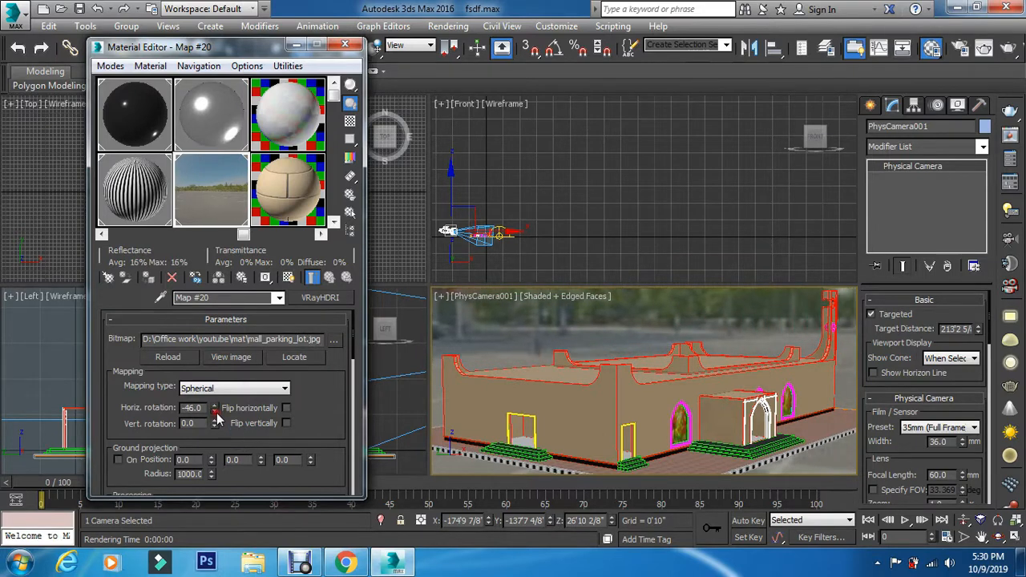
{"action": "left_click", "coordinate": [215, 412]}
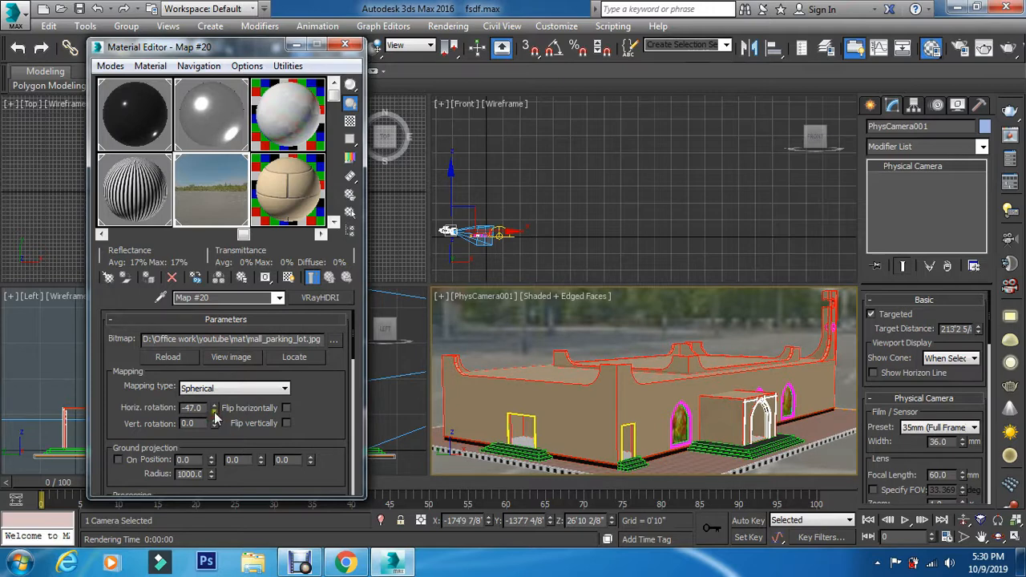
{"action": "left_click", "coordinate": [216, 412]}
{"action": "left_click", "coordinate": [216, 412]}
{"action": "left_click", "coordinate": [216, 412]}
{"action": "left_click", "coordinate": [215, 412]}
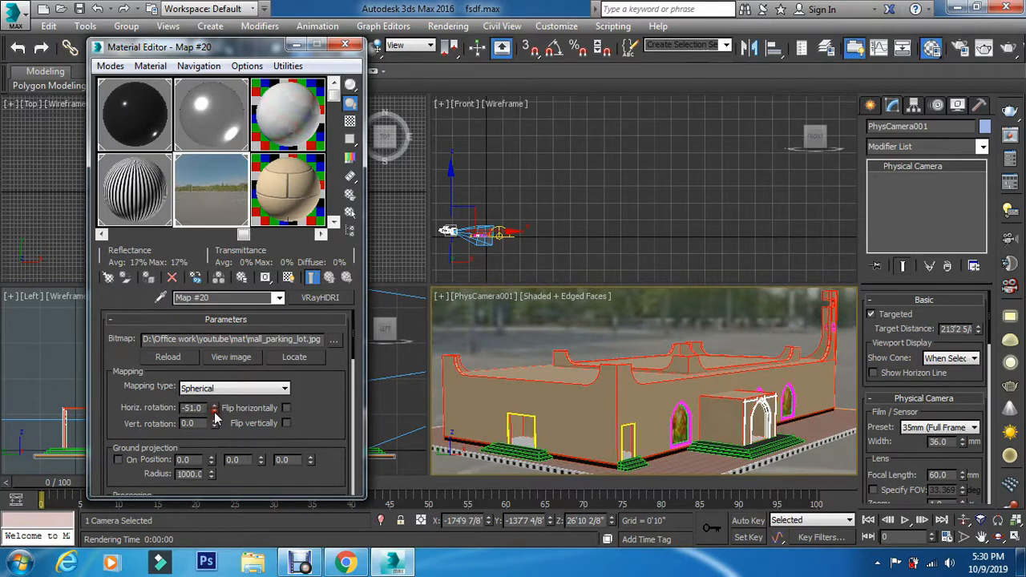
{"action": "left_click", "coordinate": [215, 412]}
{"action": "left_click", "coordinate": [215, 412]}
{"action": "left_click", "coordinate": [214, 412]}
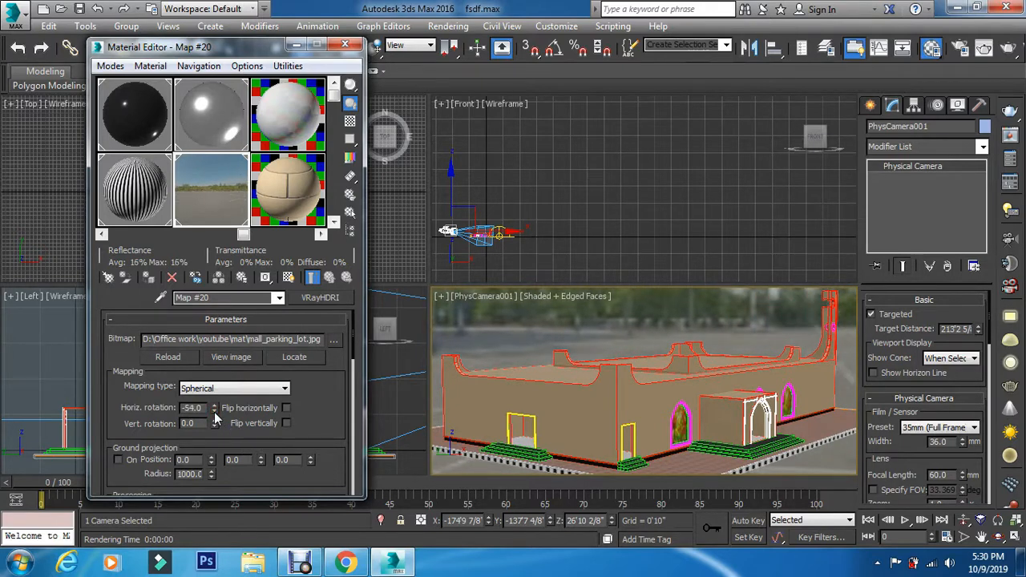
{"action": "left_click", "coordinate": [214, 412]}
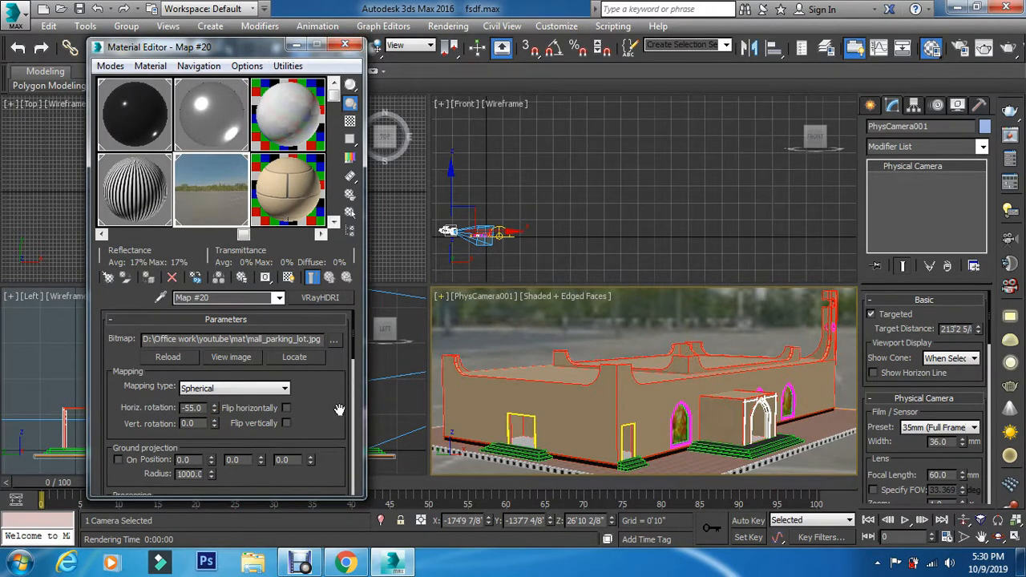
Lower the VRayHDRI map's inverse gamma to 0.7 in its color space settings and close the Material Editor
{"action": "scroll", "coordinate": [339, 410], "scroll_direction": "down", "scroll_amount": 5}
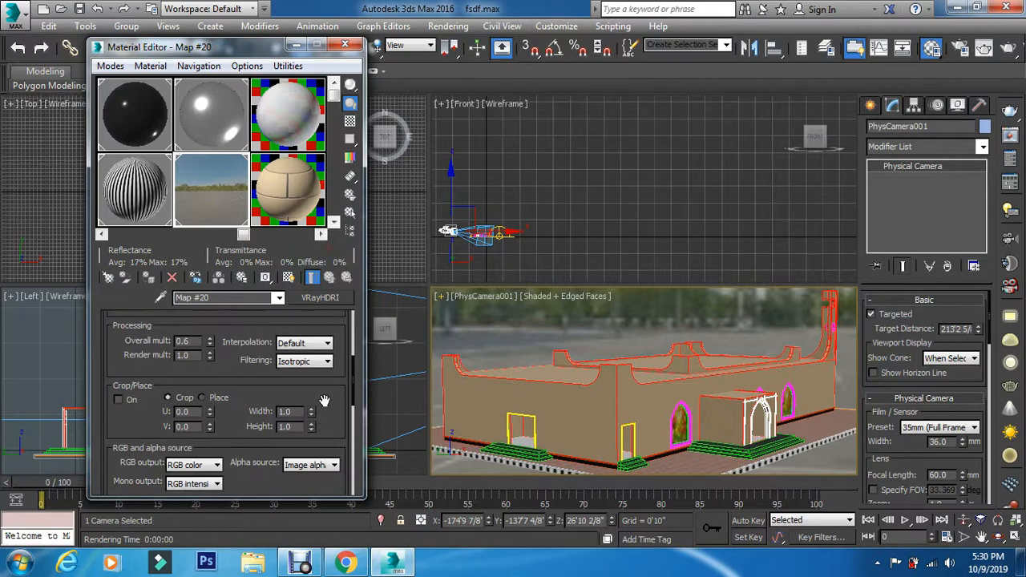
{"action": "scroll", "coordinate": [325, 401], "scroll_direction": "up", "scroll_amount": 5}
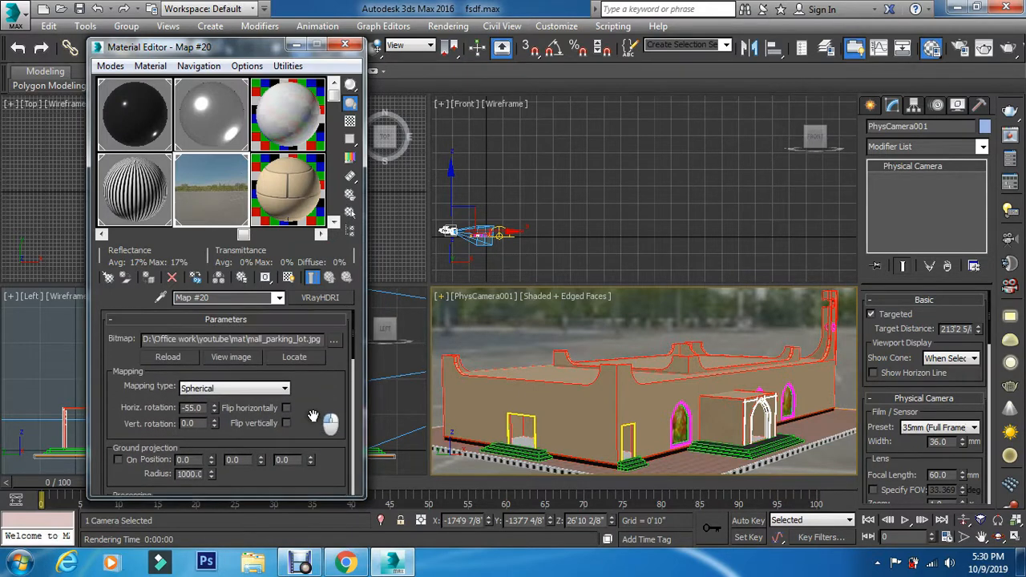
{"action": "scroll", "coordinate": [313, 417], "scroll_direction": "down", "scroll_amount": 6}
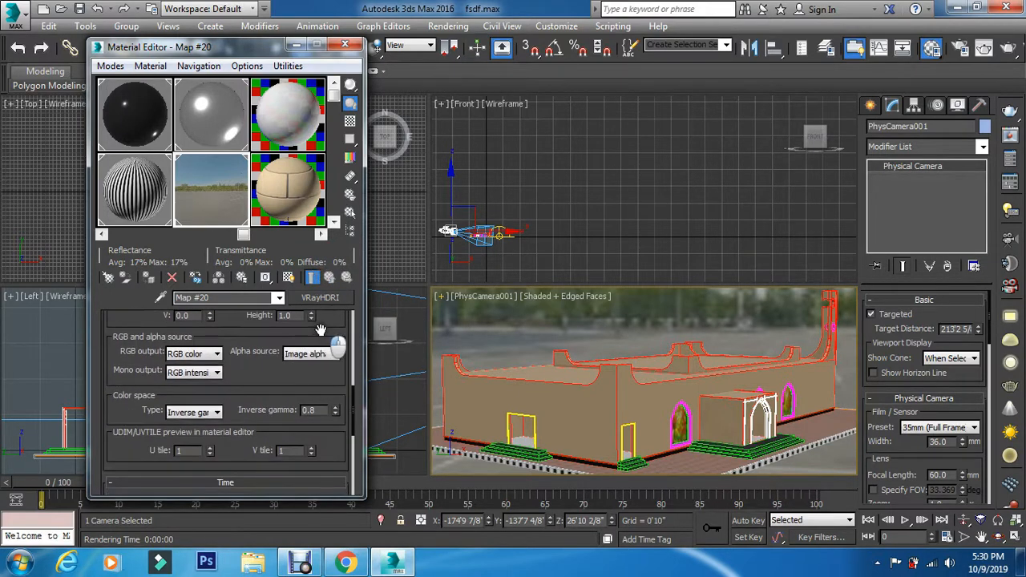
{"action": "left_click", "coordinate": [335, 413]}
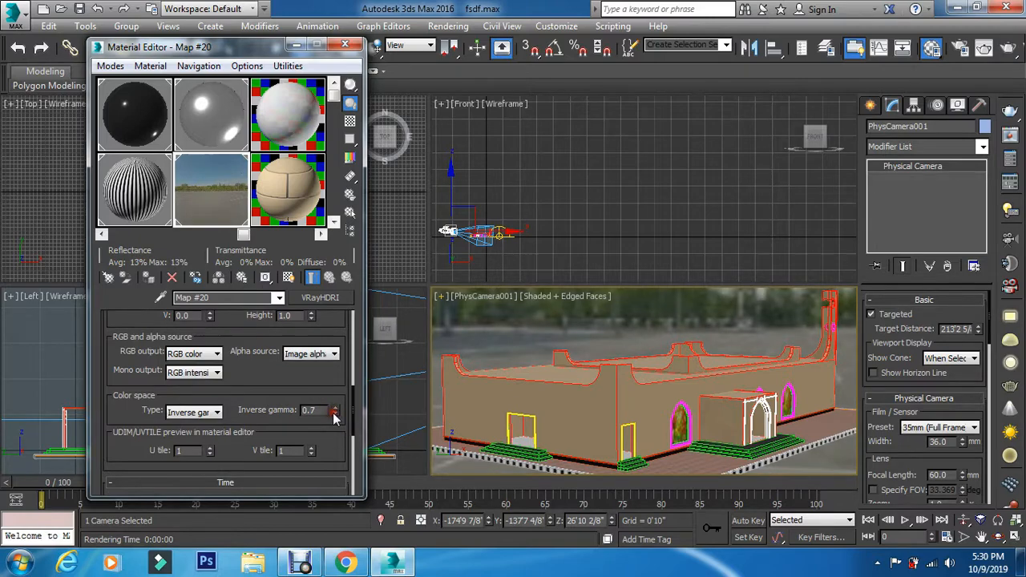
{"action": "left_click", "coordinate": [346, 44]}
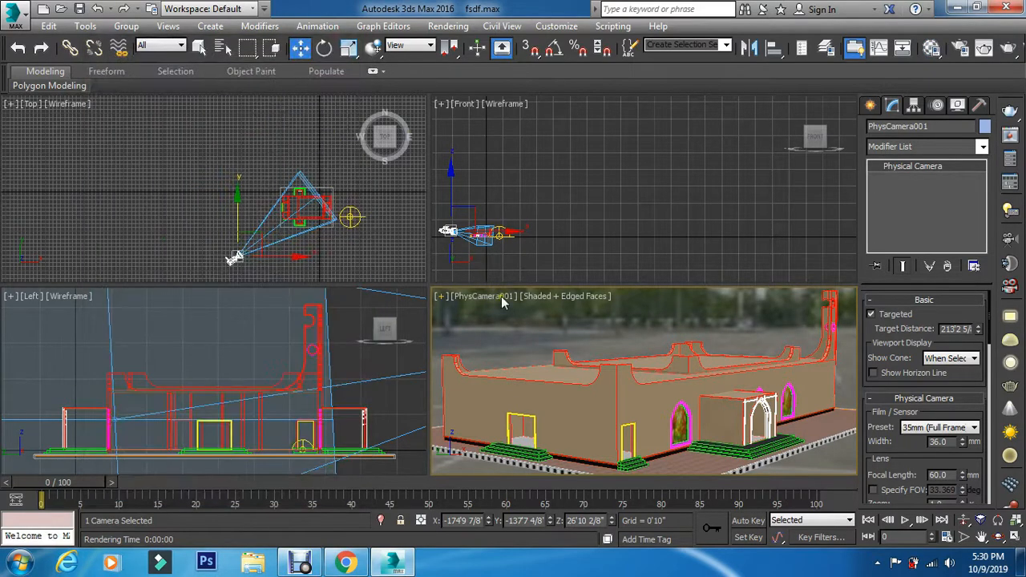
Run a test render of the PhysCamera001 view to check the background, and cancel it before it finishes
{"action": "key", "text": "shift+q"}
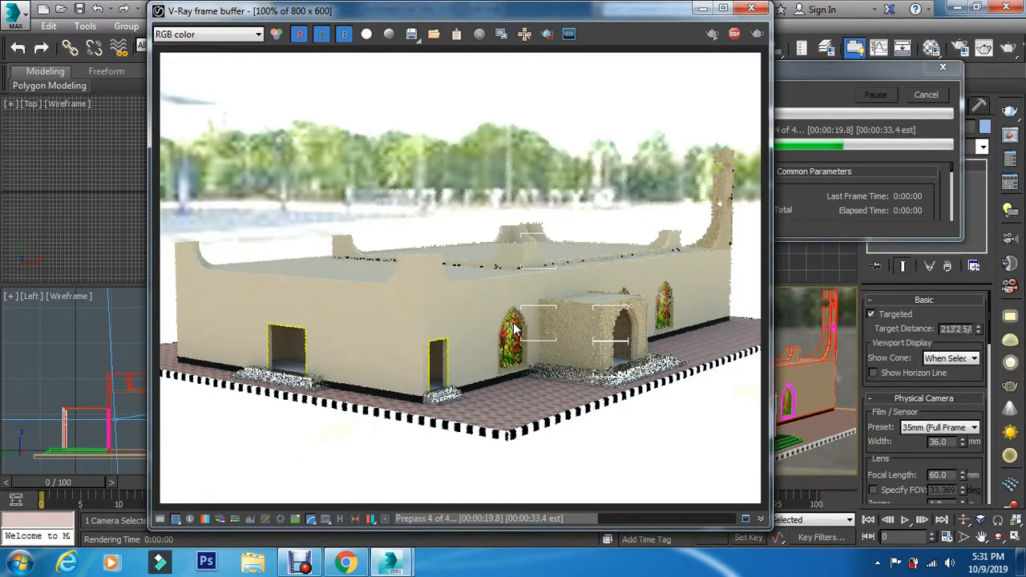
{"action": "left_click", "coordinate": [751, 8]}
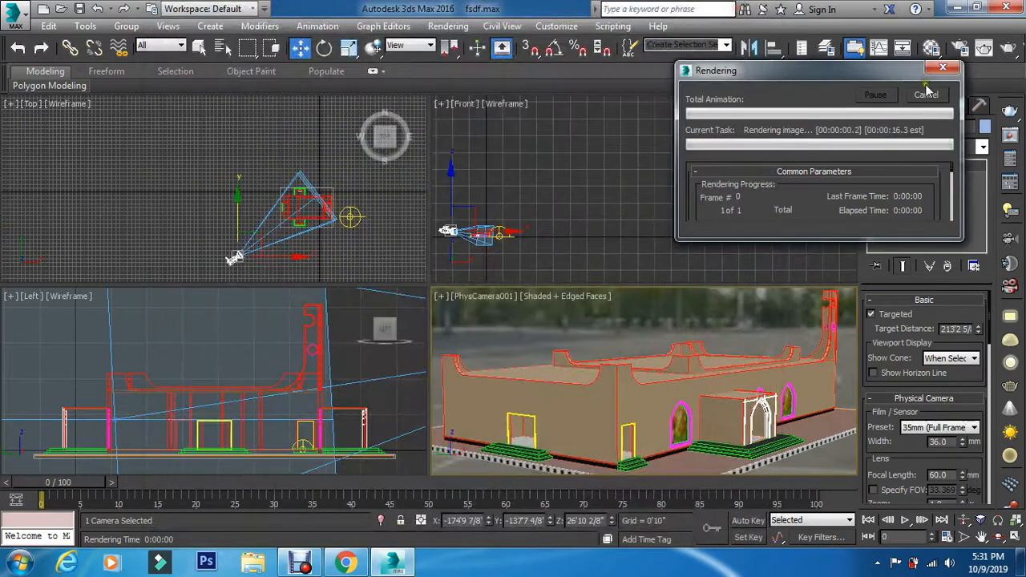
{"action": "left_click", "coordinate": [926, 94]}
Reduce the VRayHDRI map's overall multiplier to 0.3, close the Material Editor, and start another test render of the camera view
{"action": "left_click", "coordinate": [931, 47]}
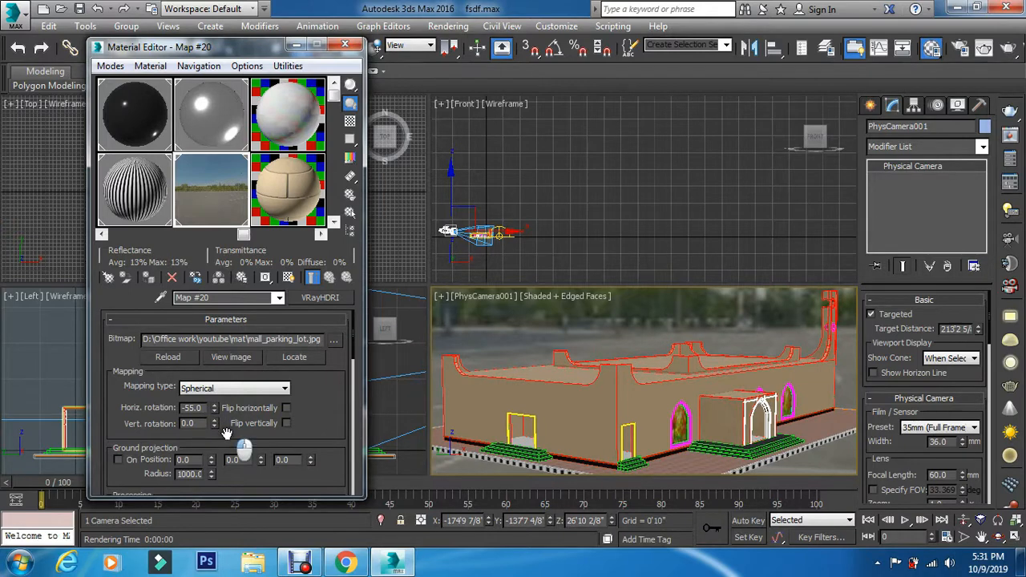
{"action": "scroll", "coordinate": [226, 433], "scroll_direction": "down", "scroll_amount": 4}
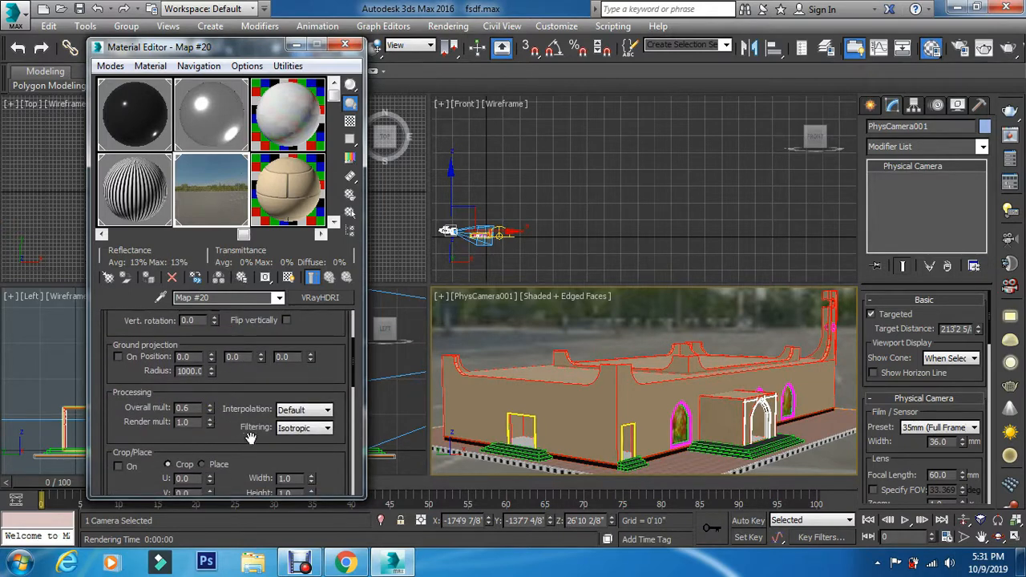
{"action": "left_click_drag", "start_coordinate": [257, 456], "coordinate": [263, 303]}
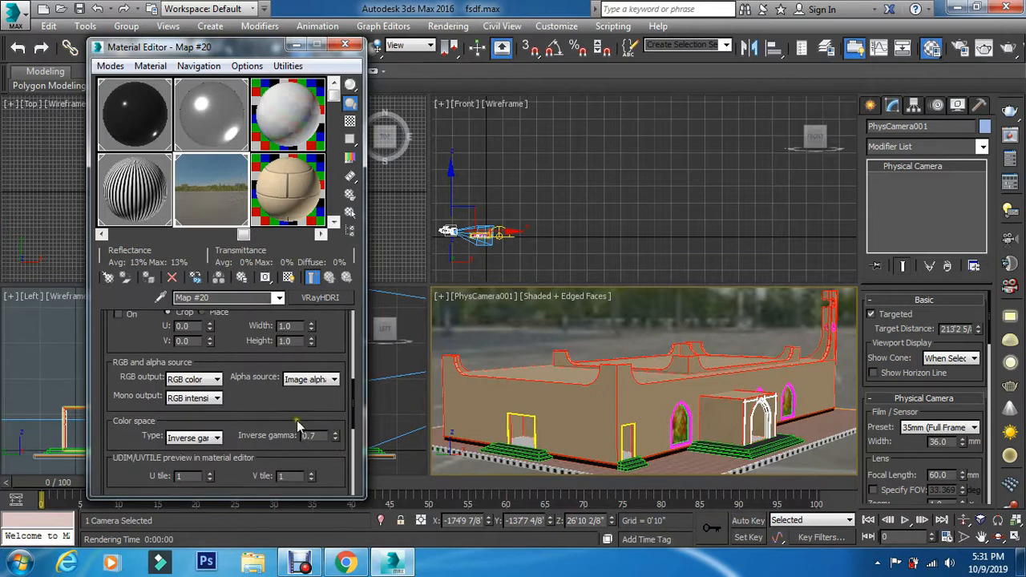
{"action": "scroll", "coordinate": [268, 449], "scroll_direction": "up", "scroll_amount": 4}
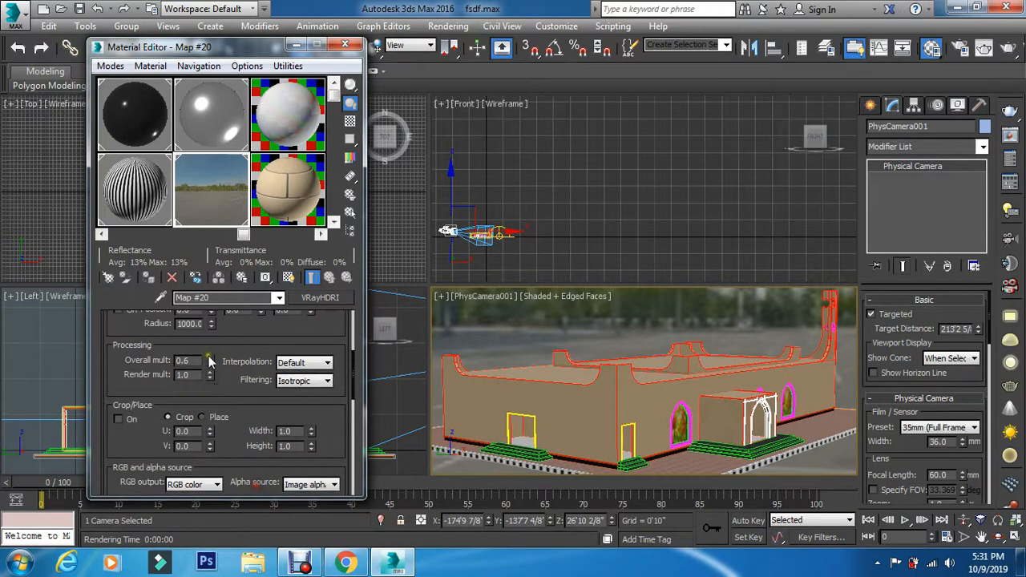
{"action": "left_click", "coordinate": [210, 365]}
{"action": "left_click", "coordinate": [210, 365]}
{"action": "left_click", "coordinate": [210, 365]}
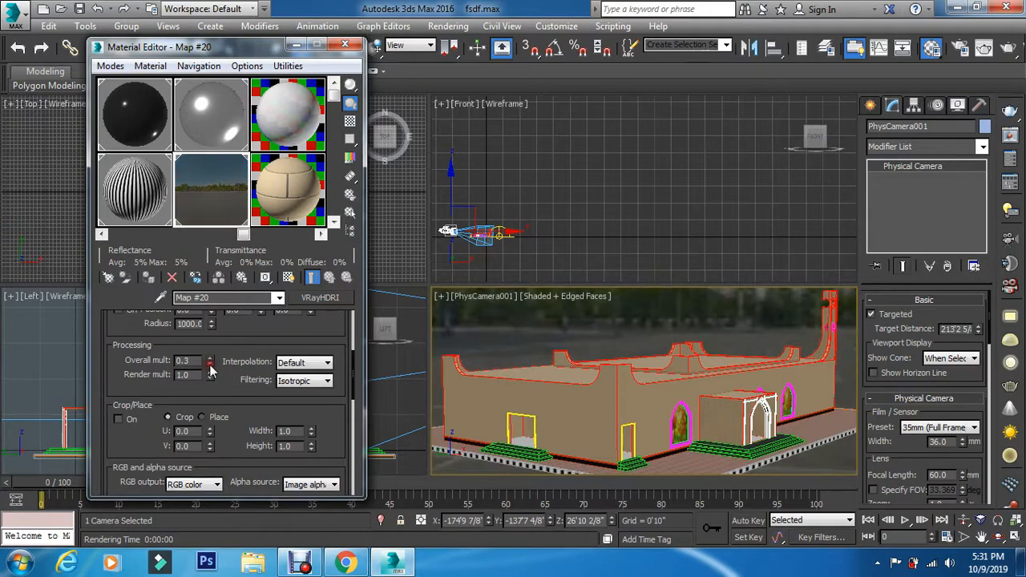
{"action": "left_click", "coordinate": [344, 45]}
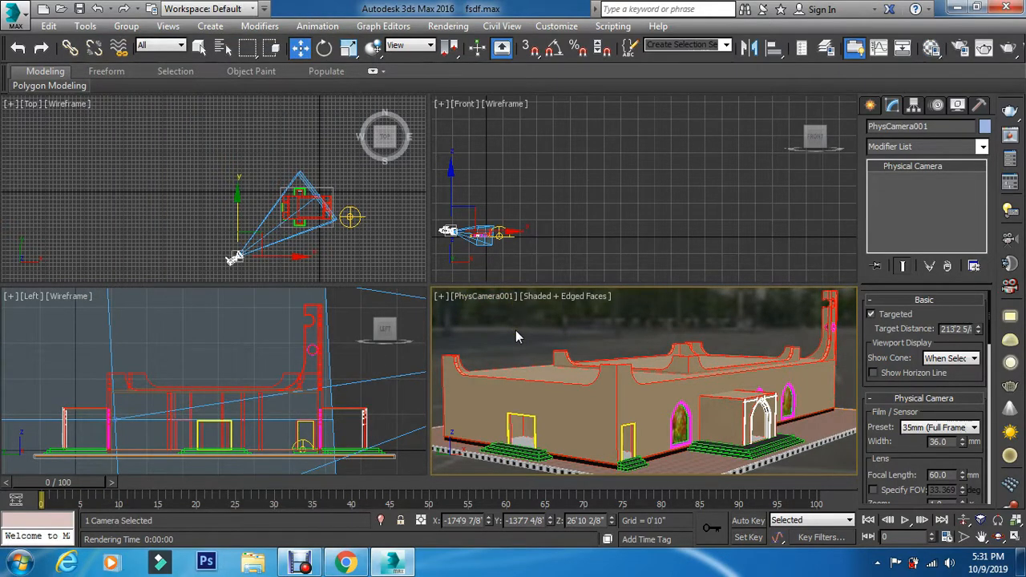
{"action": "key", "text": "shift+q"}
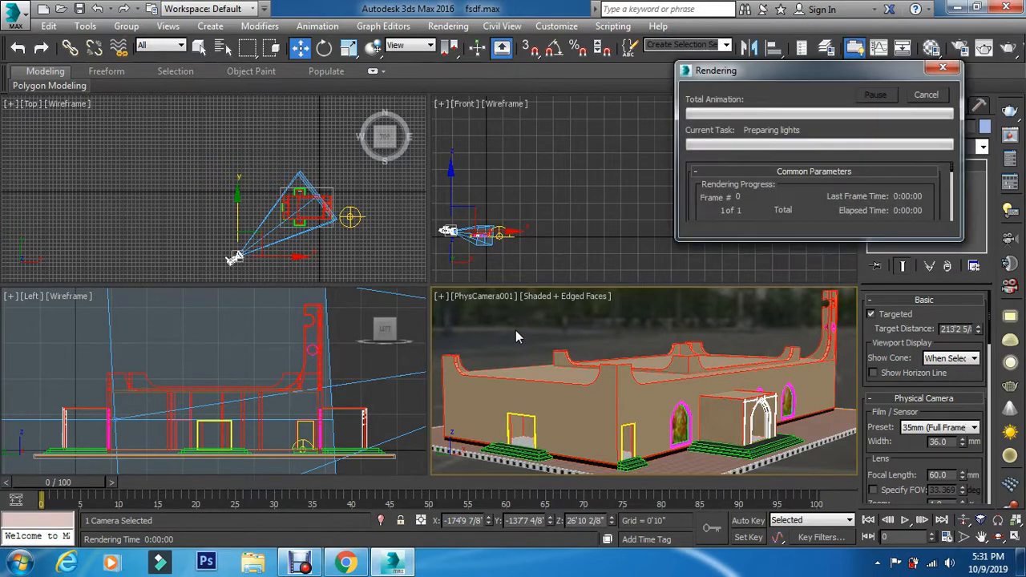